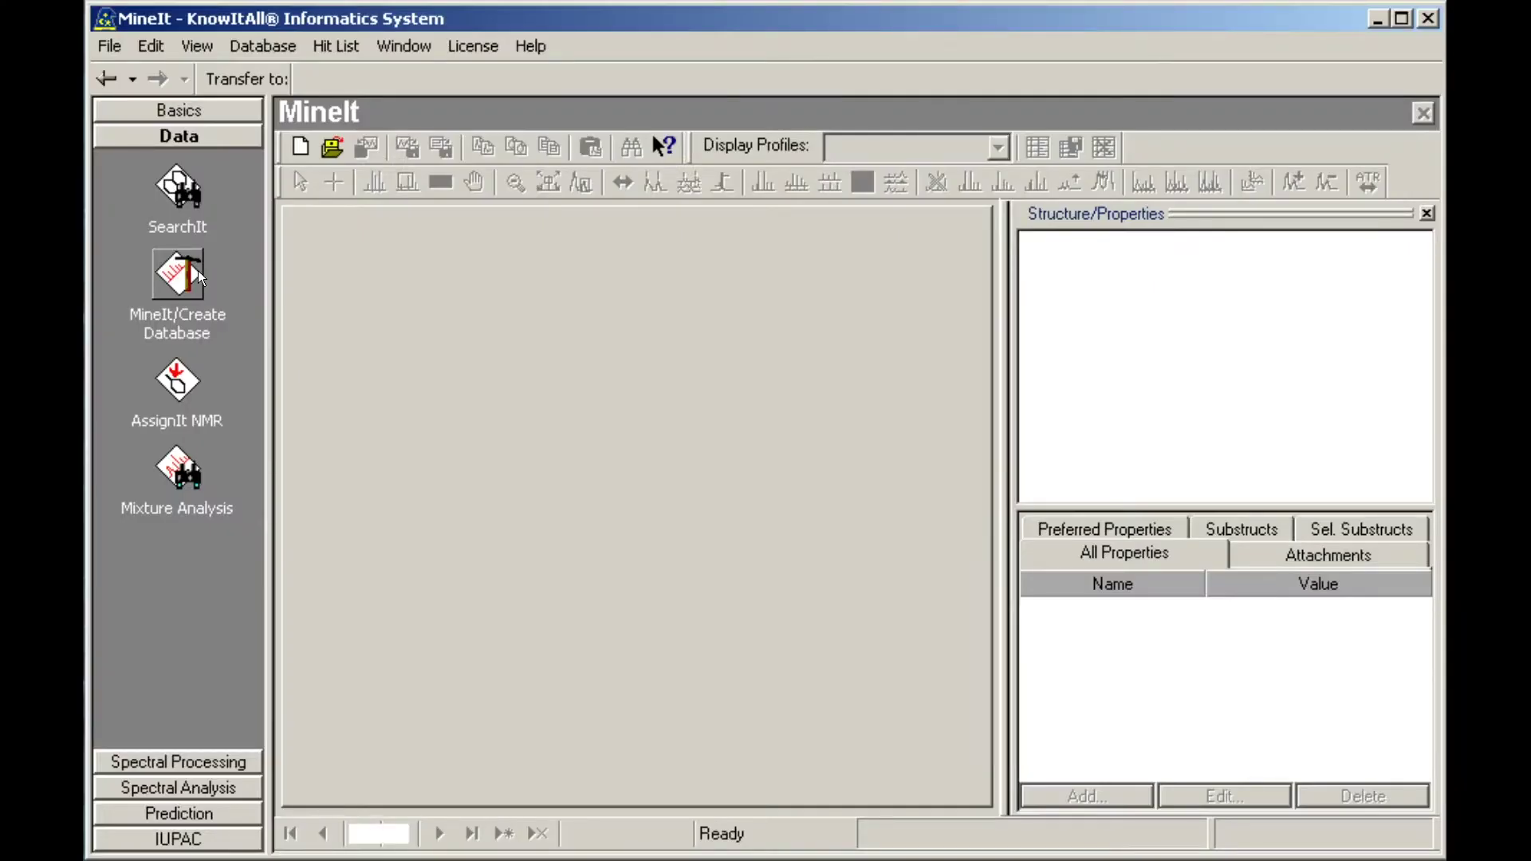
Start a new database saved as QCLaboratory in C:\Databases
click(243, 52)
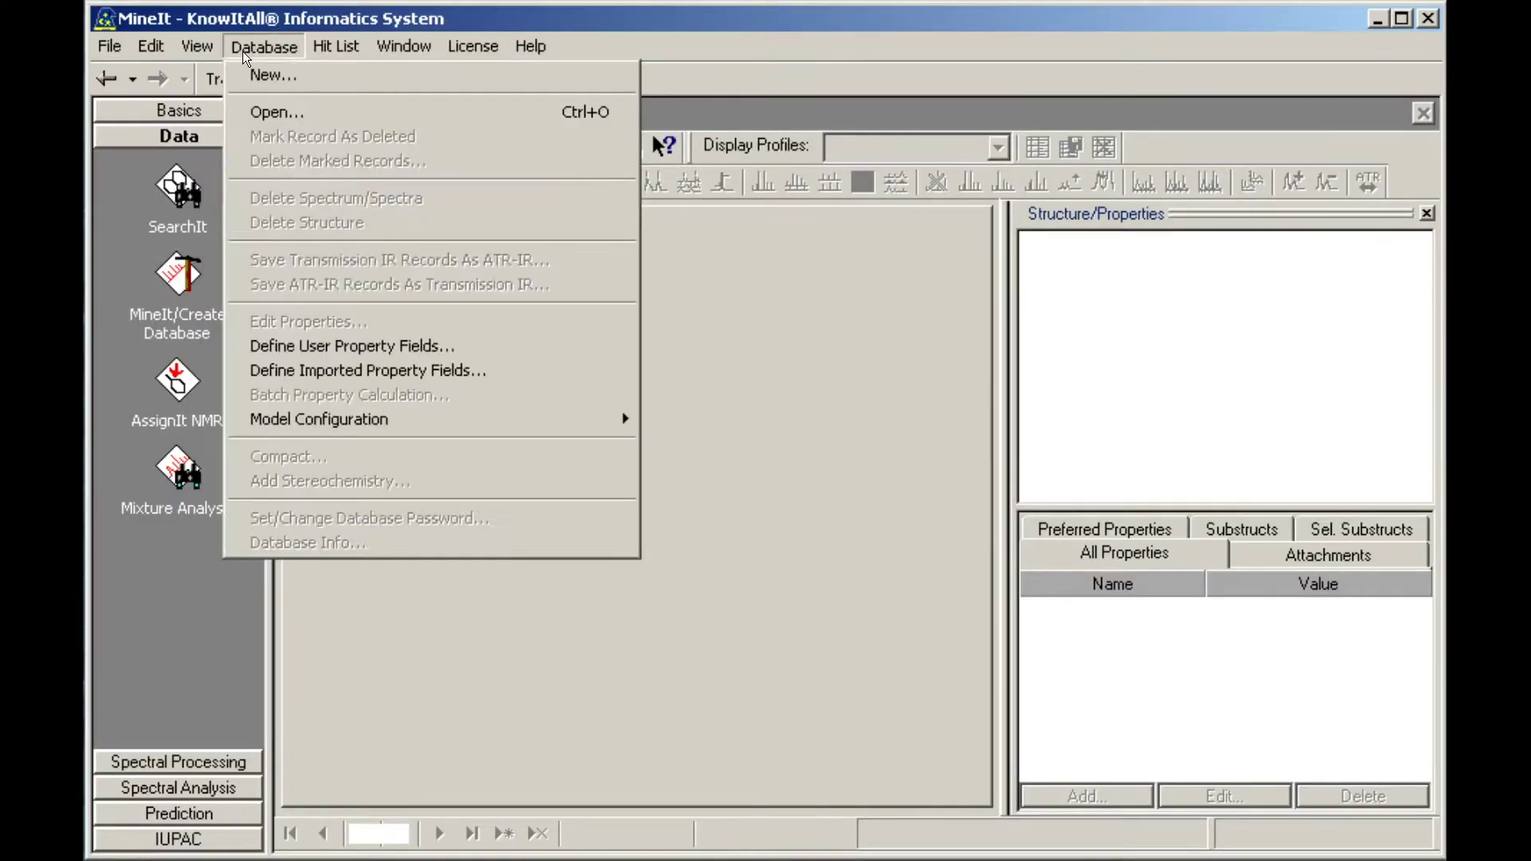
click(274, 82)
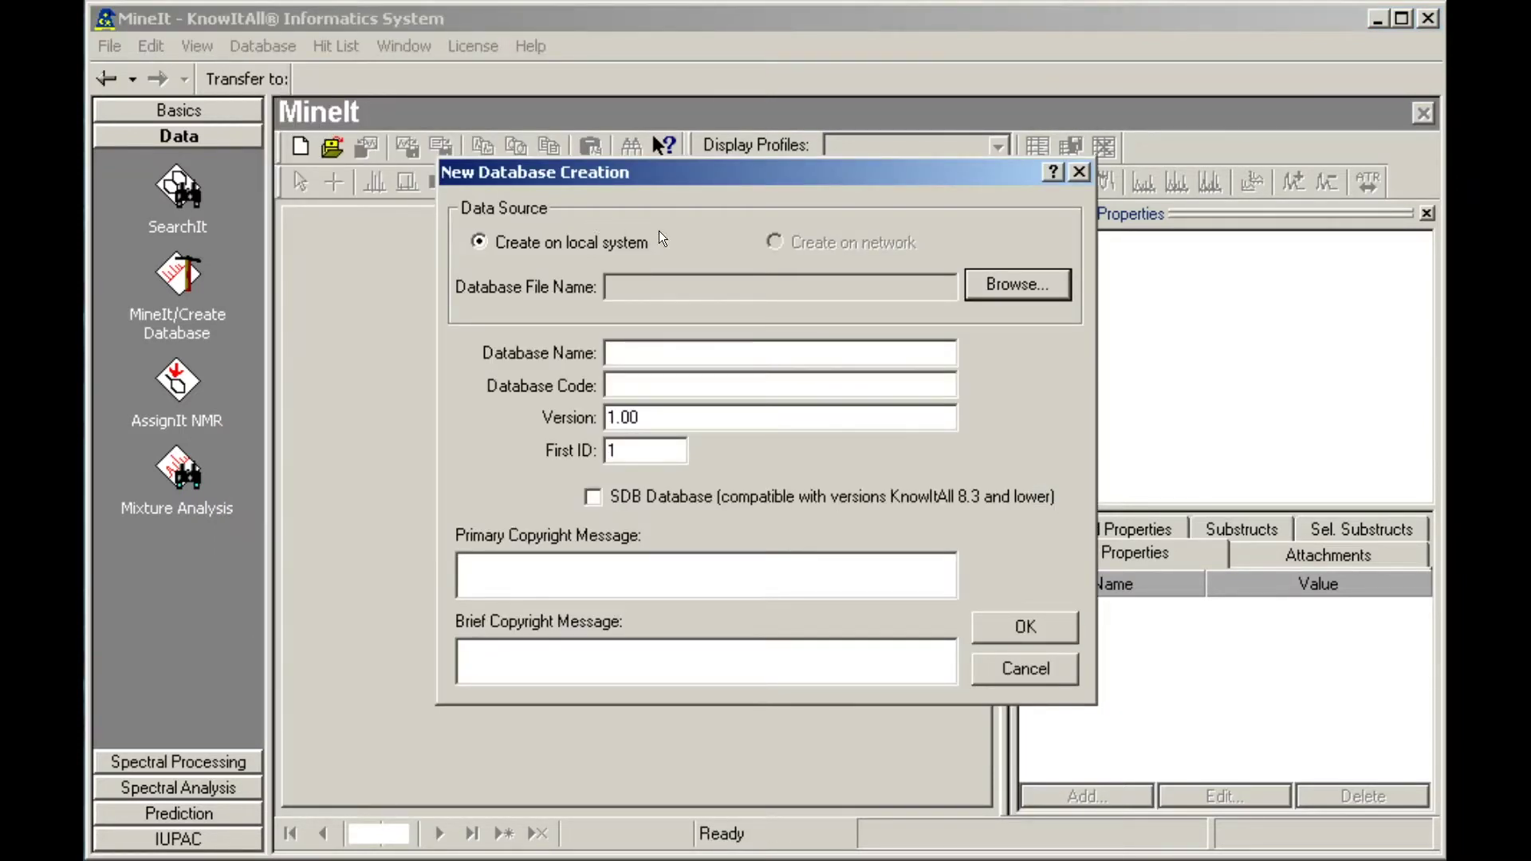
click(1015, 295)
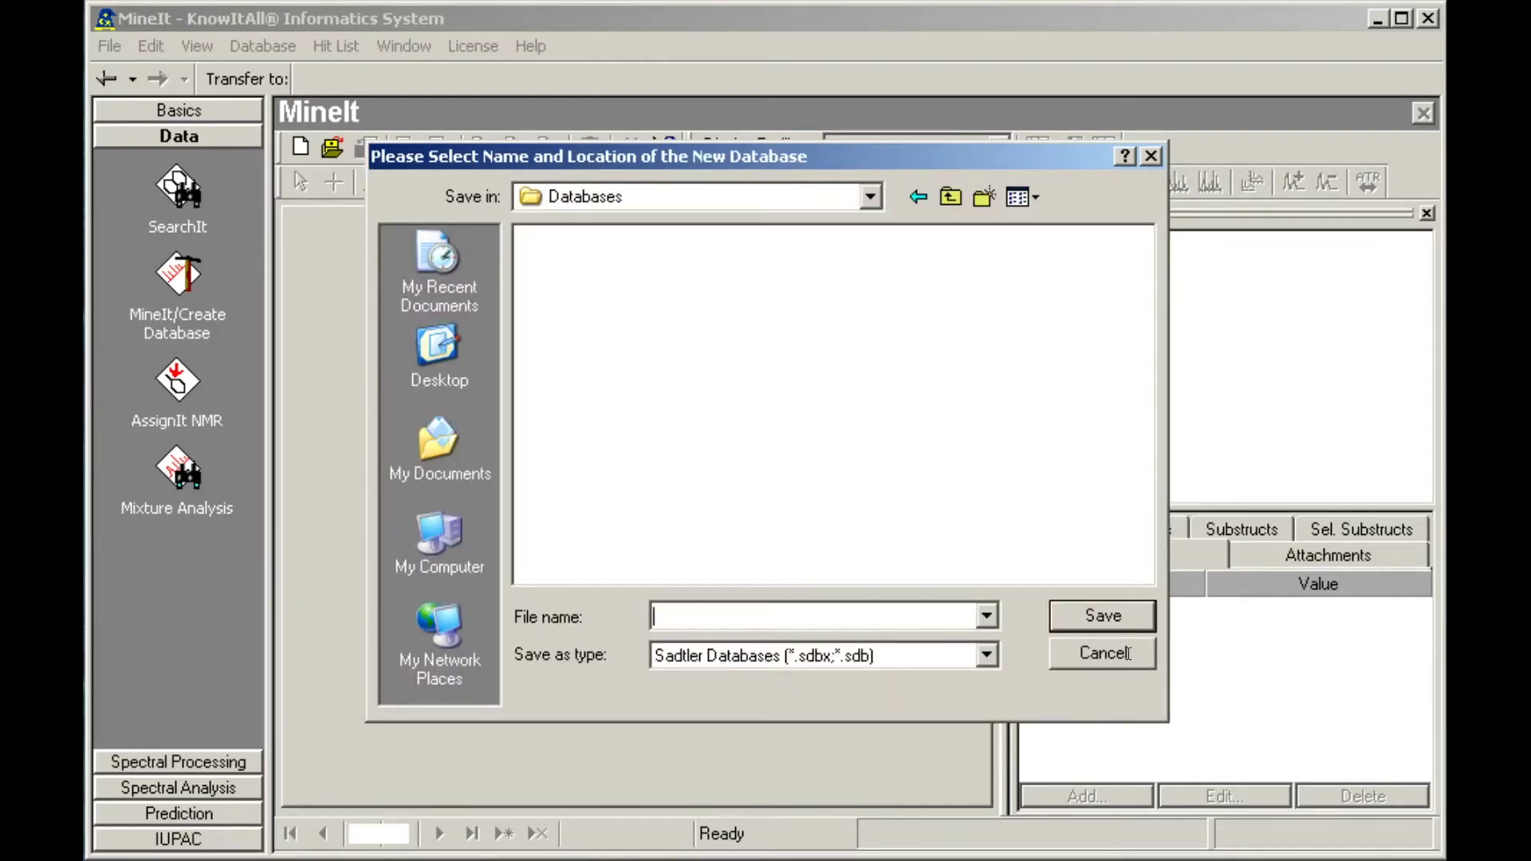
text(QCLaboratory)
click(1093, 624)
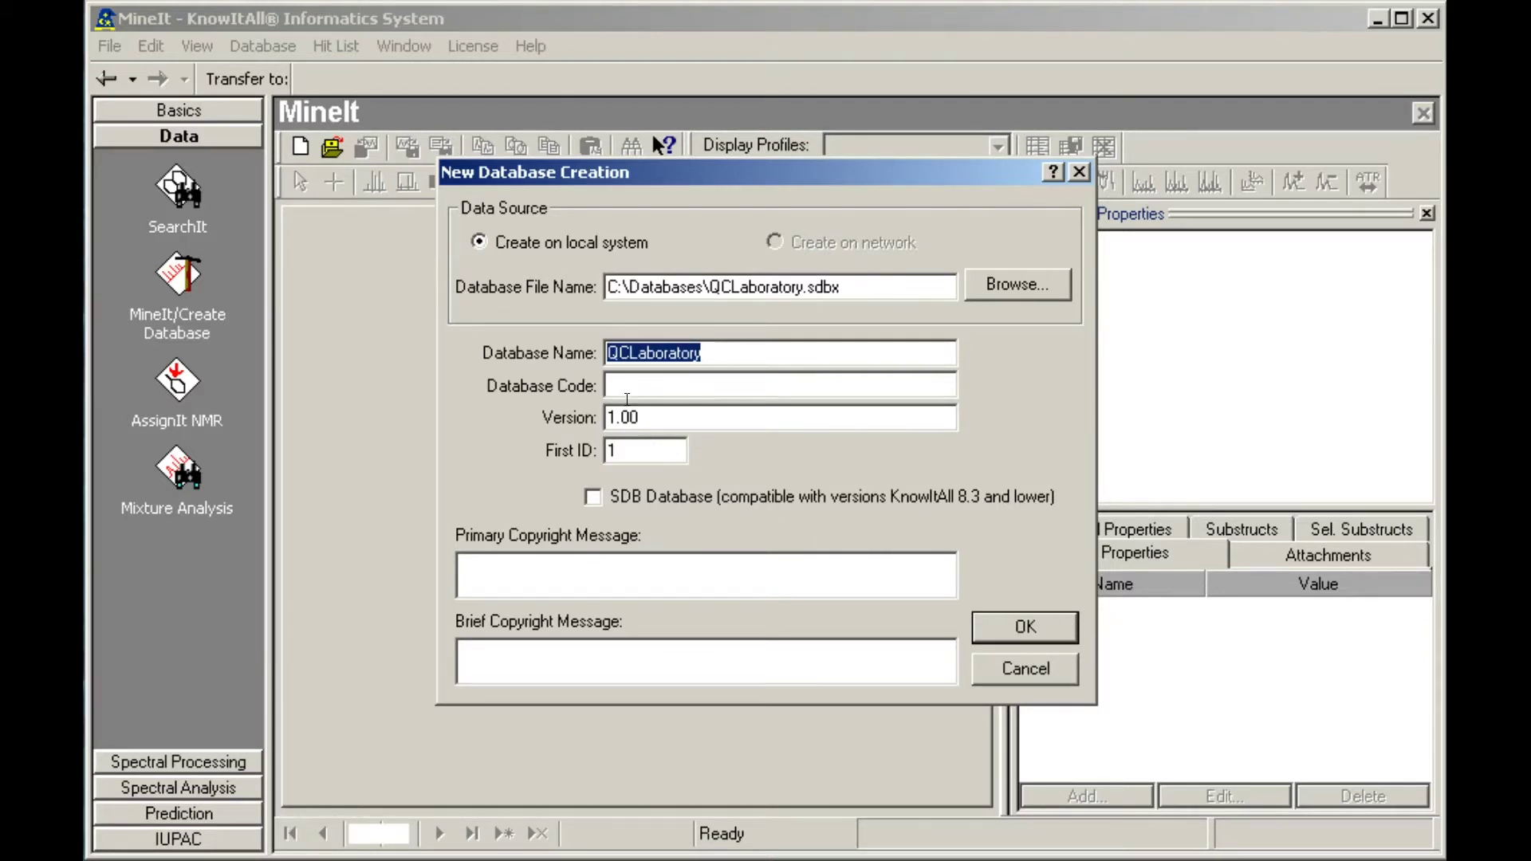
Give the new database code QC01 and finish creating it
click(661, 390)
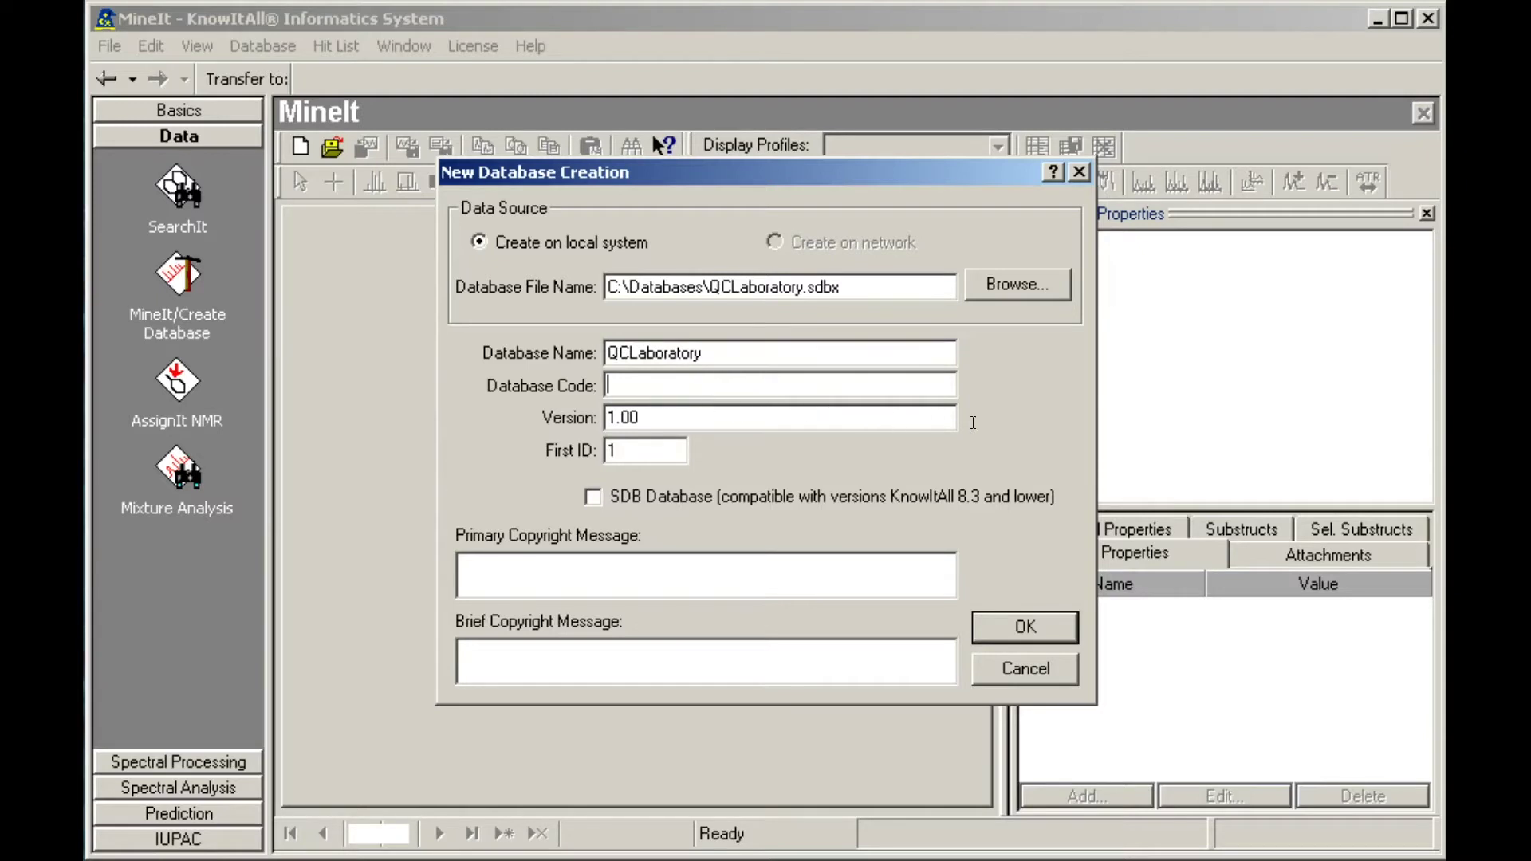
text(QC01)
click(1018, 633)
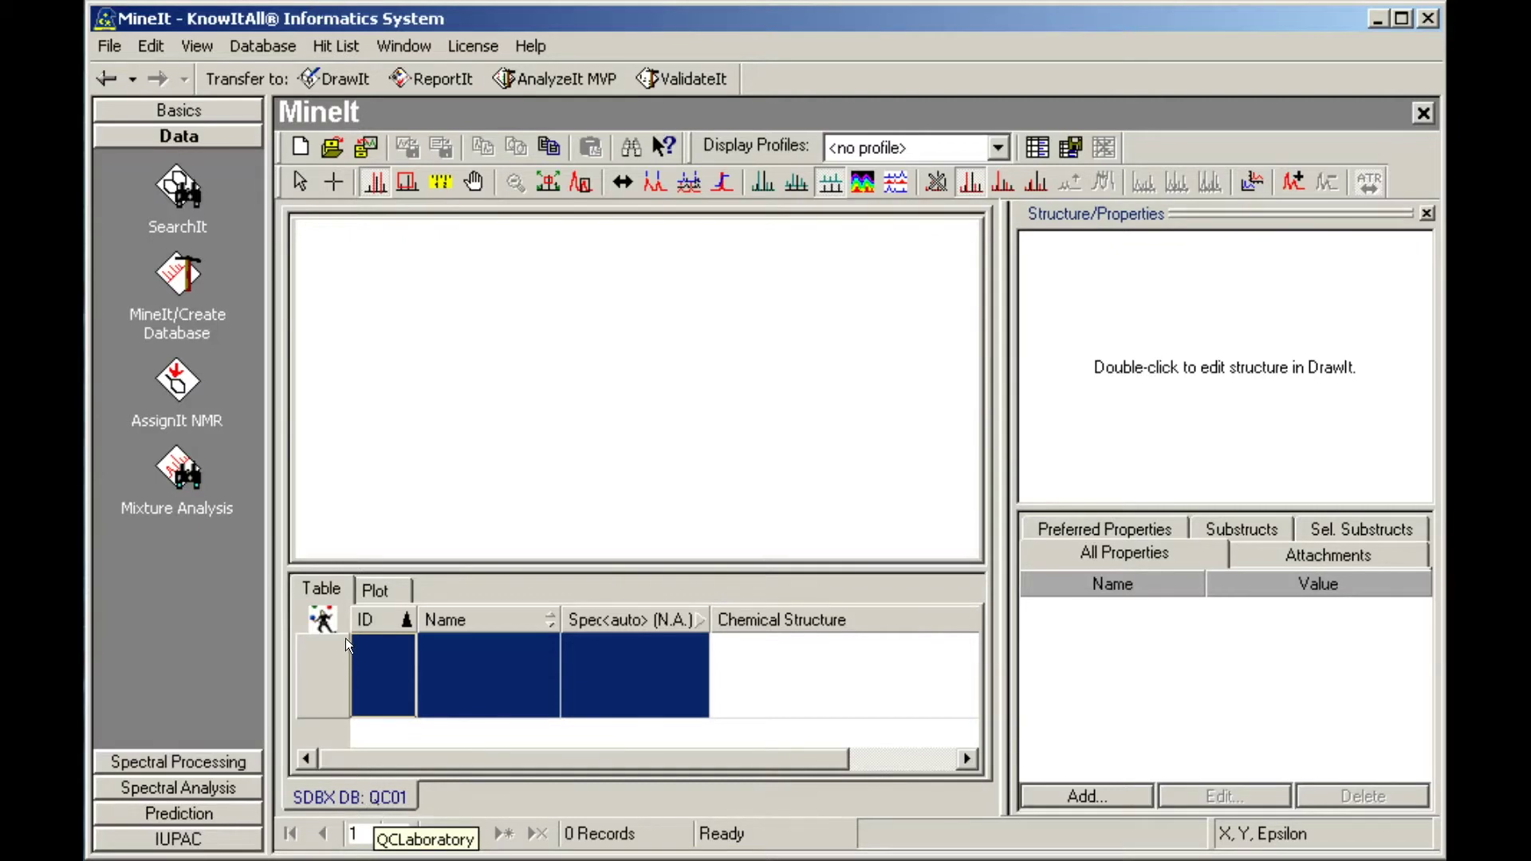
Import C-000173-IR.0 as an ATR-IR spectrum with properties imported automatically
click(372, 152)
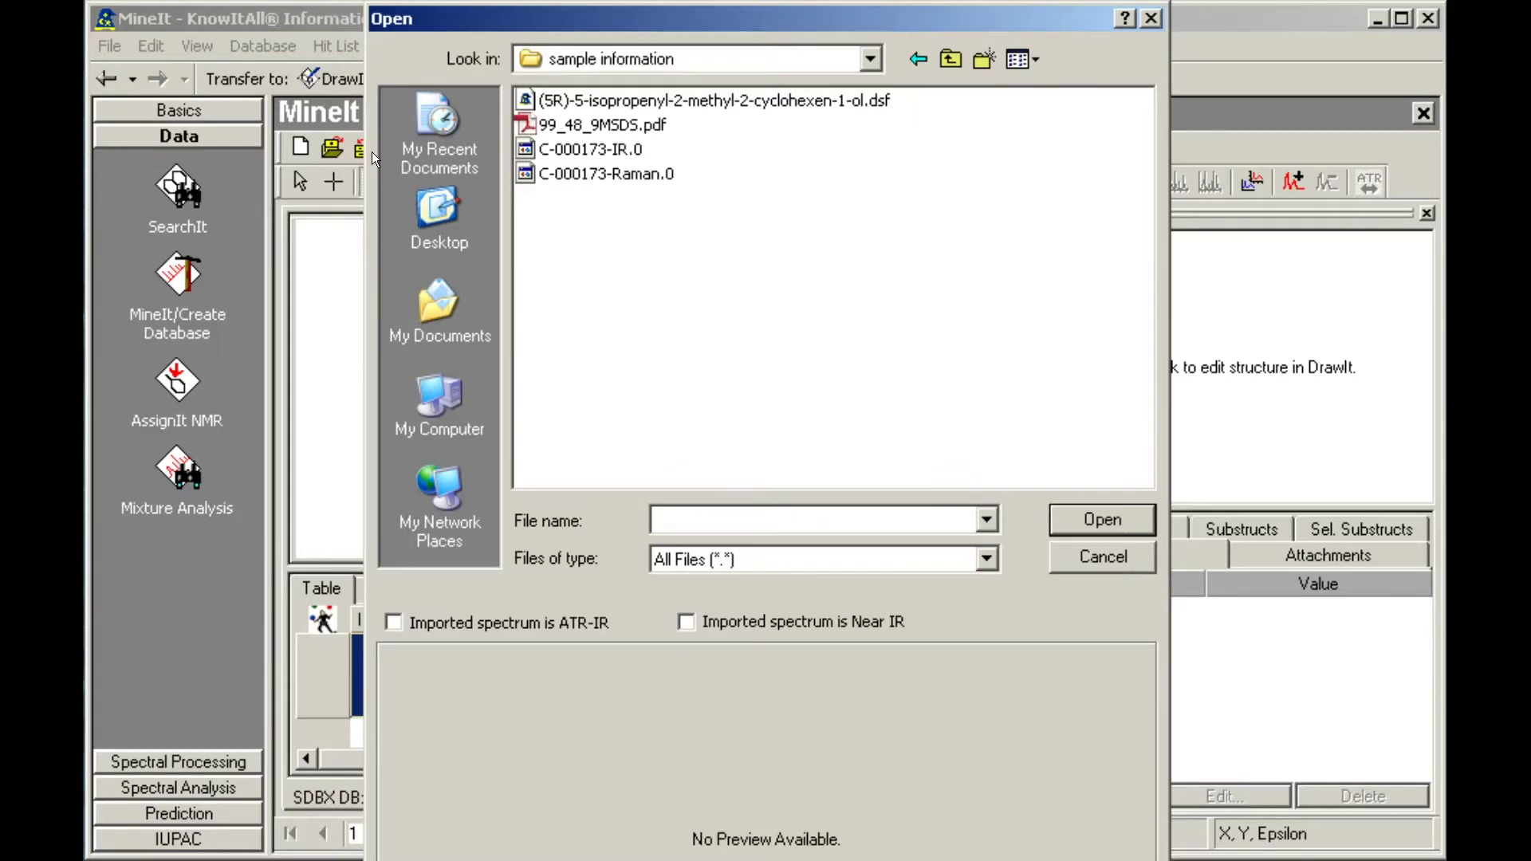
click(596, 157)
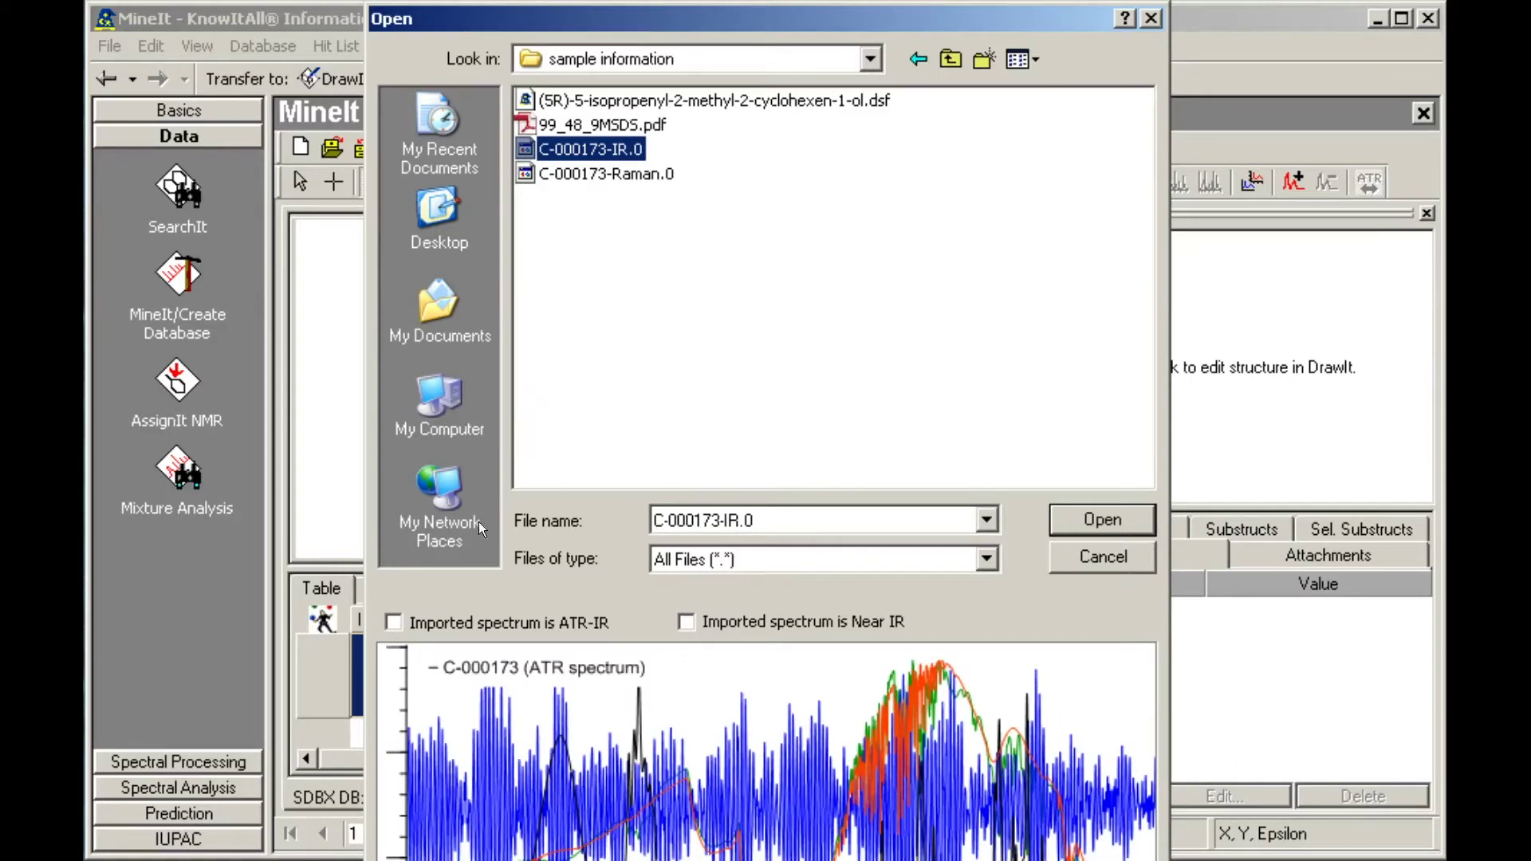
click(395, 623)
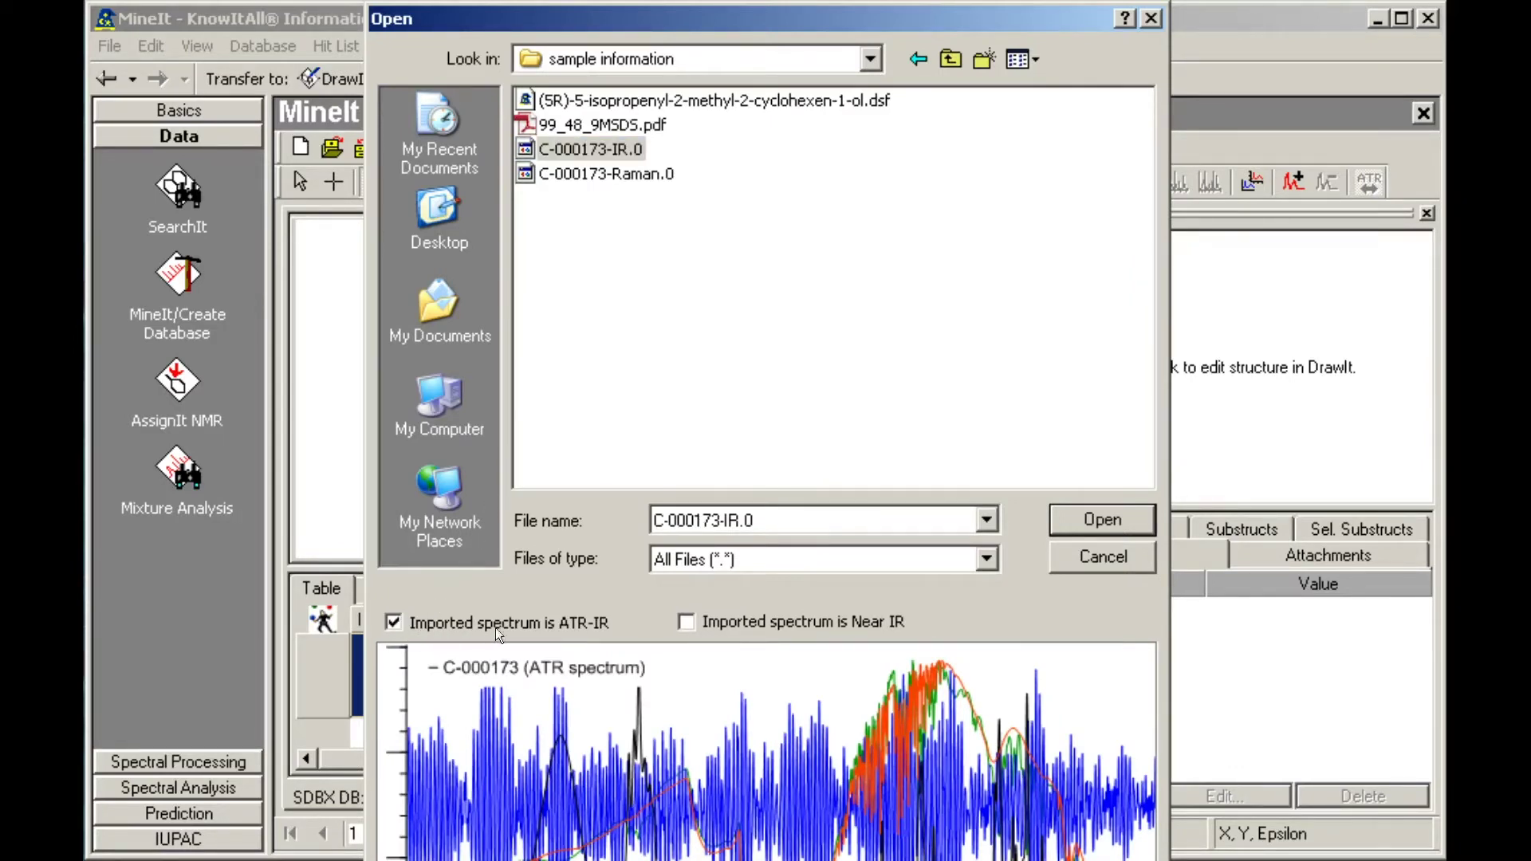
click(1081, 528)
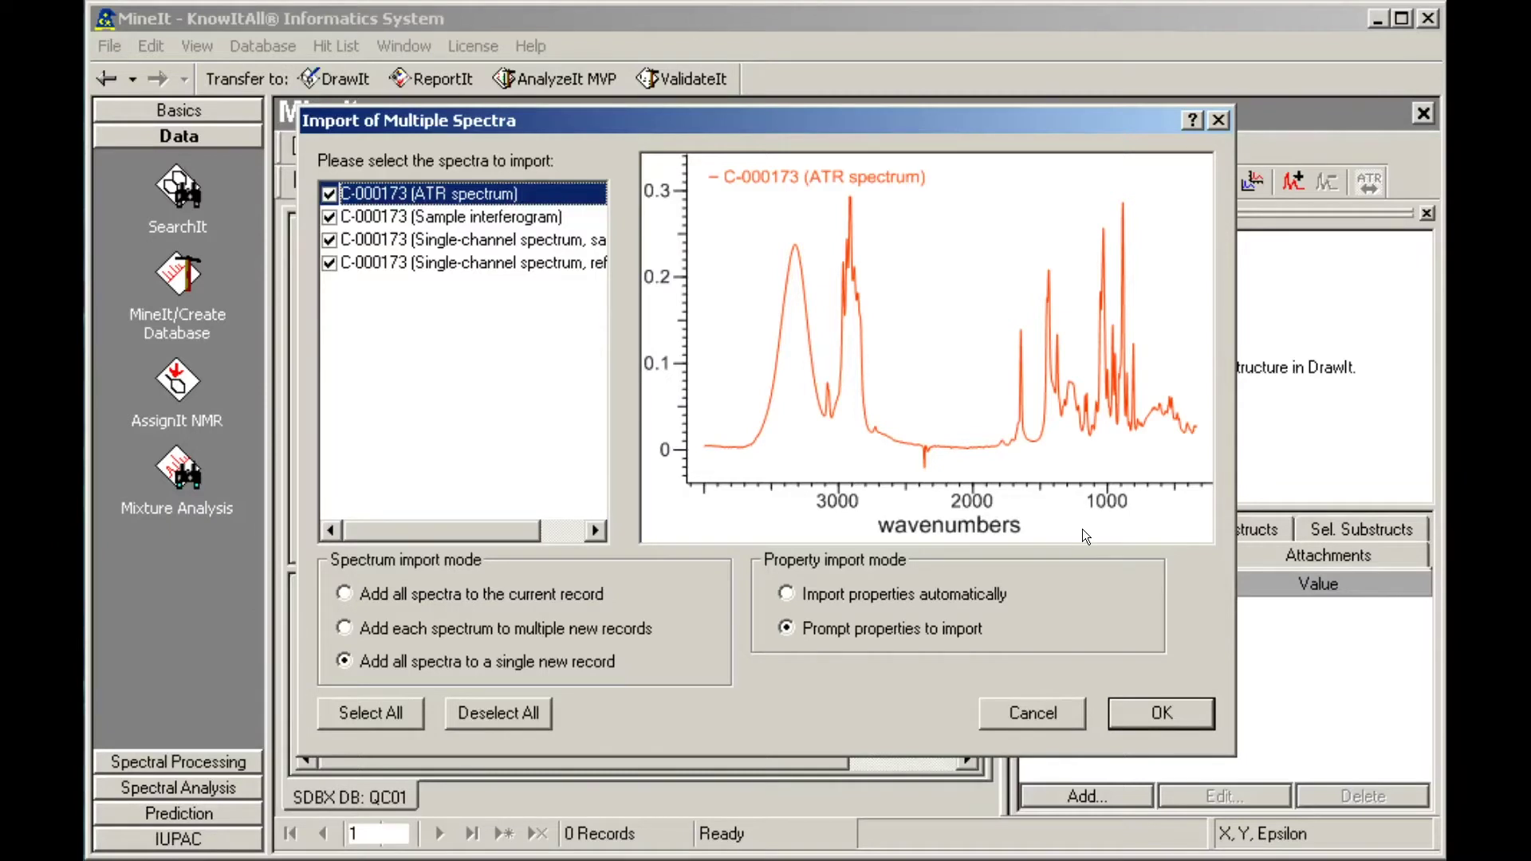
click(788, 595)
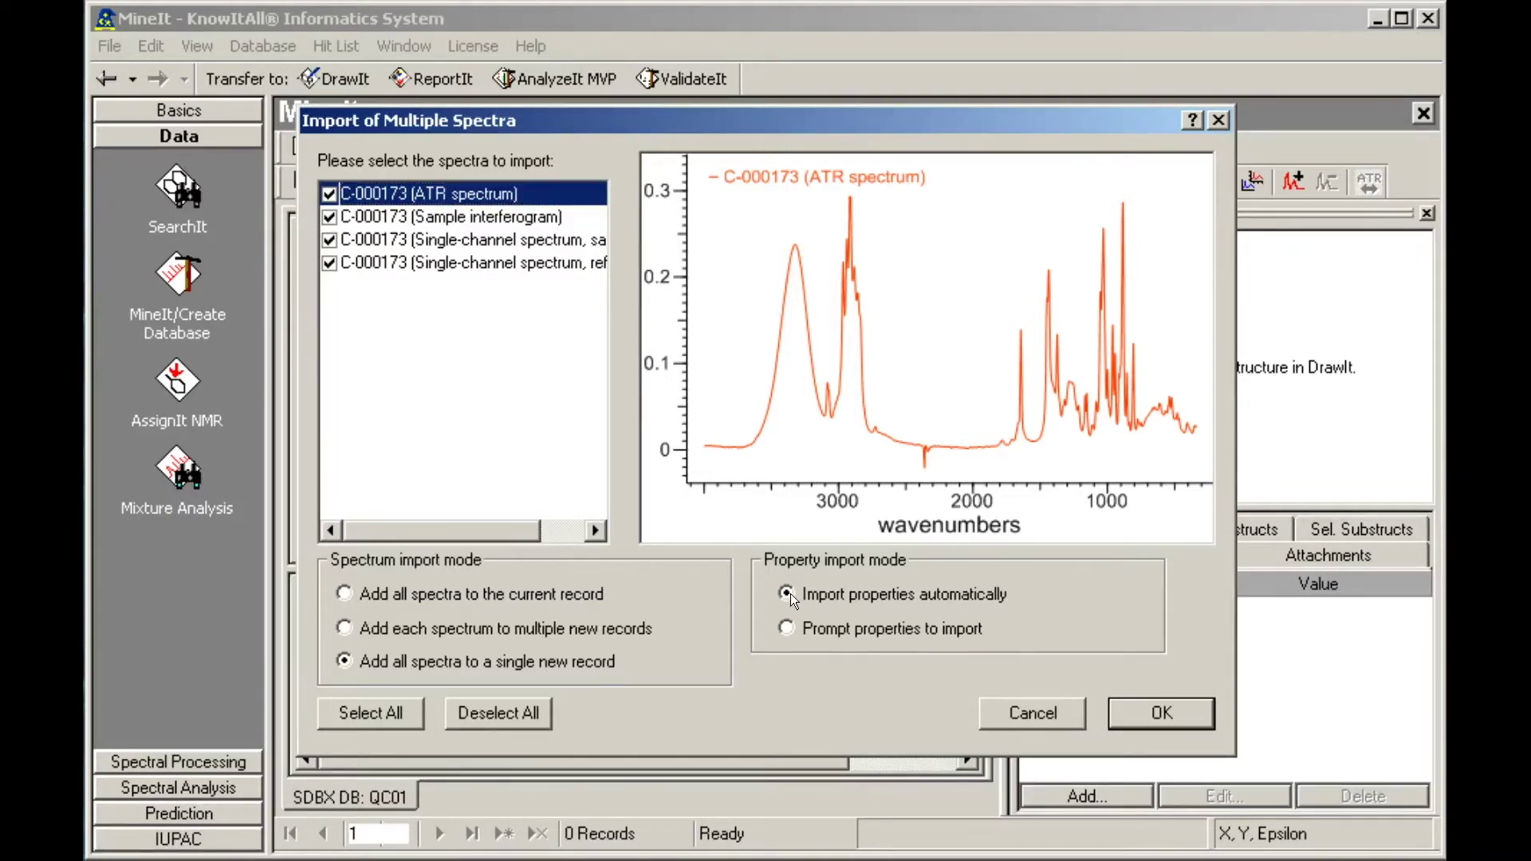
Import all four C-000173 spectra into one new record and list them
click(1163, 715)
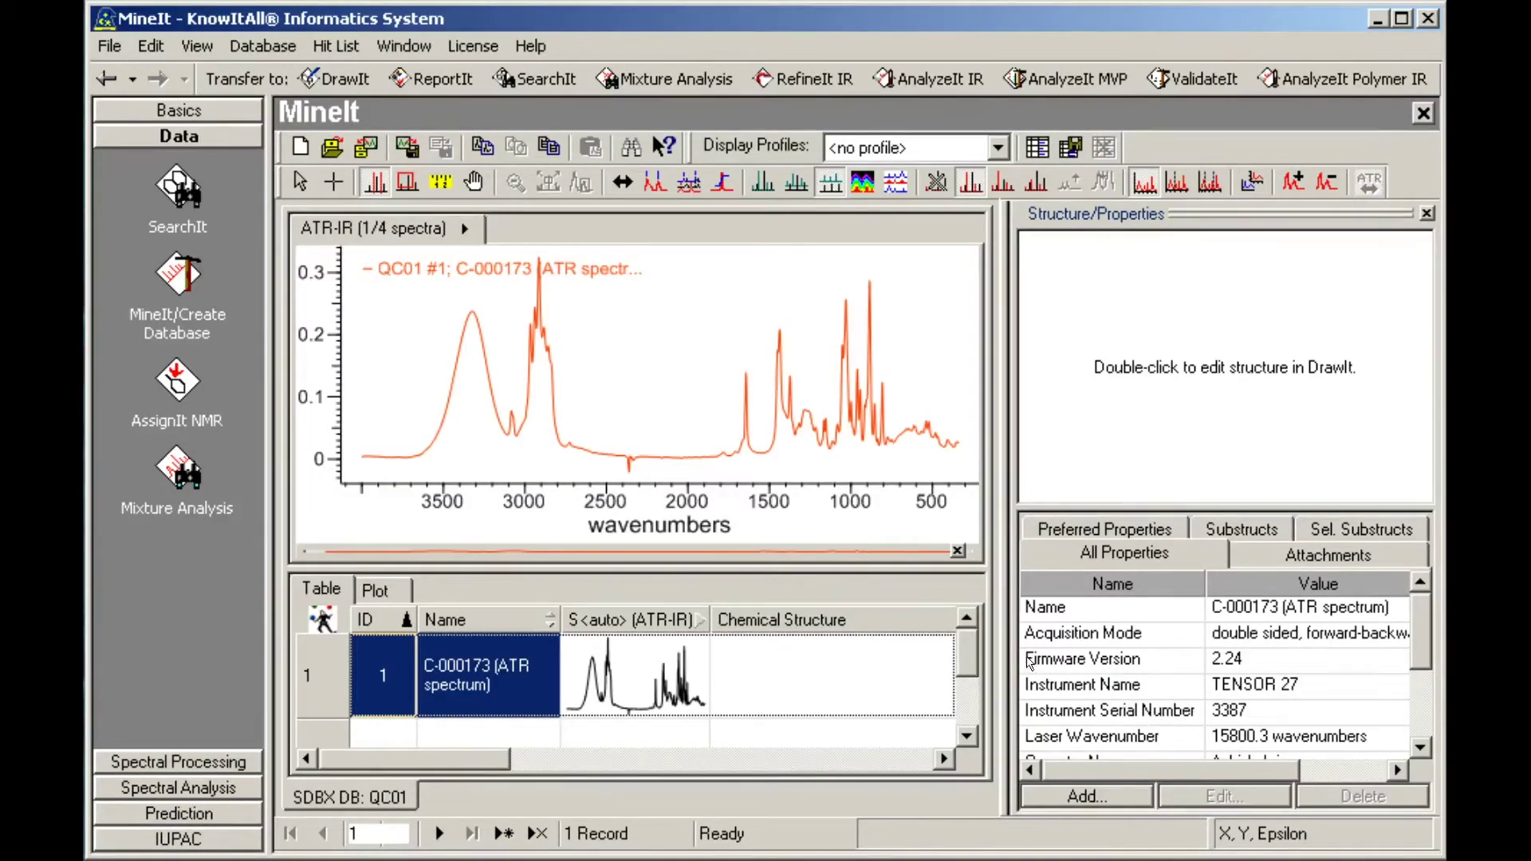
click(473, 232)
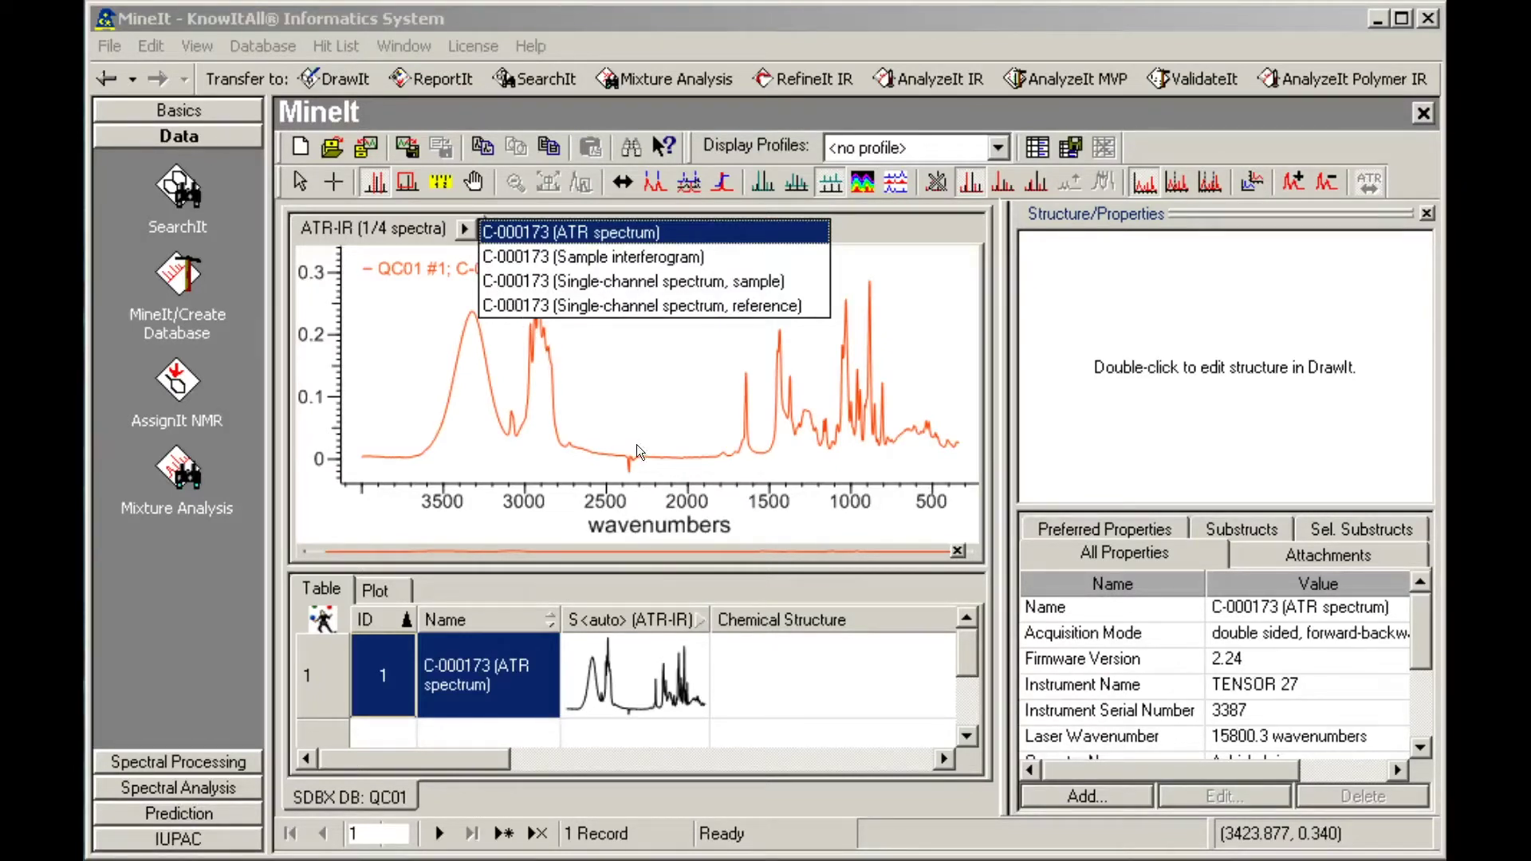
click(1093, 801)
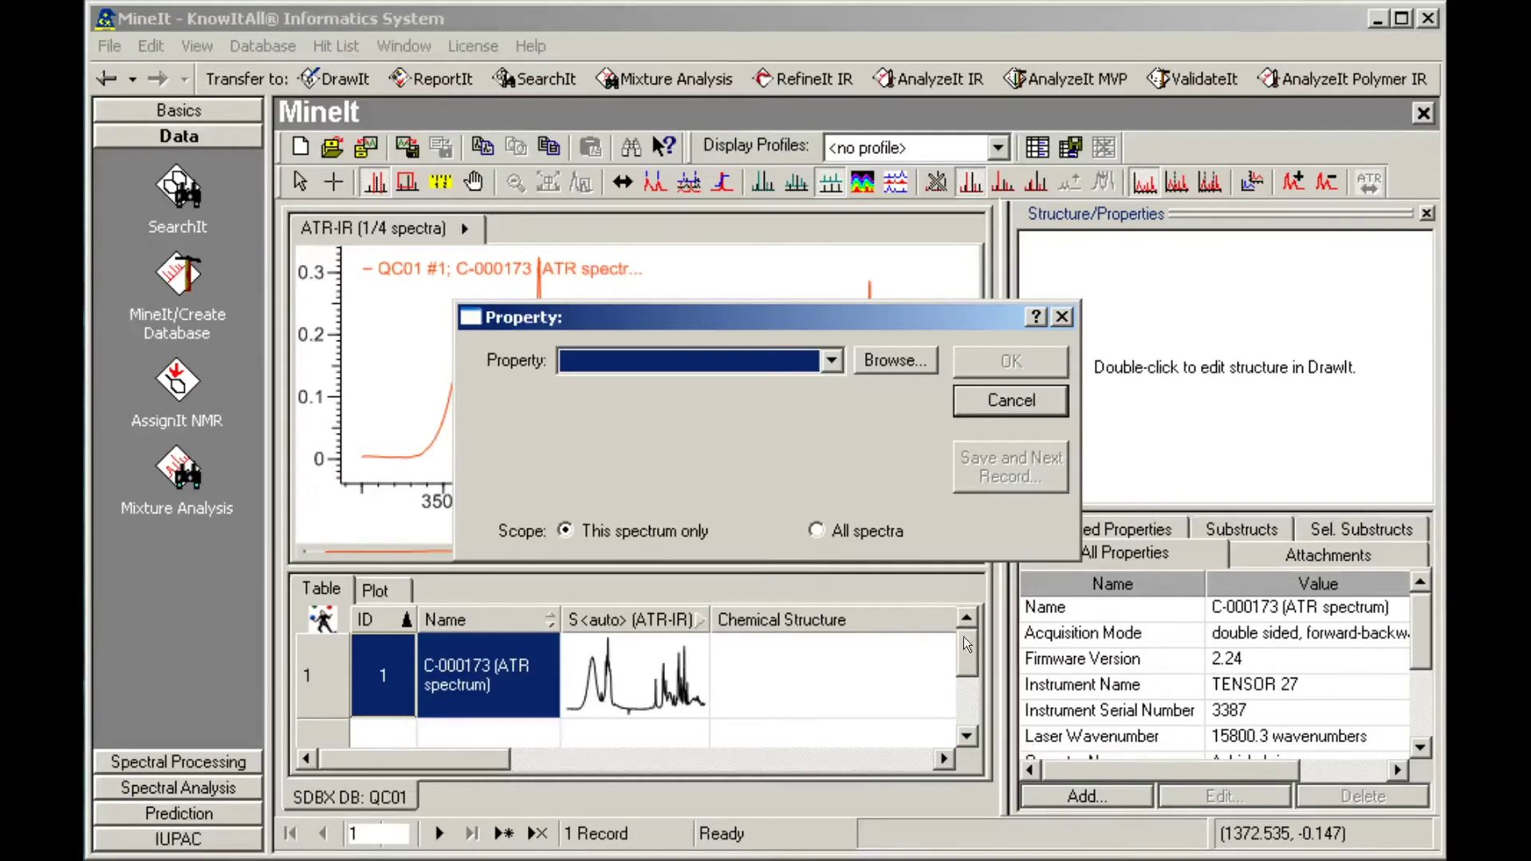
Add a Web Link property with the pasted PubChem address and open its page
click(837, 365)
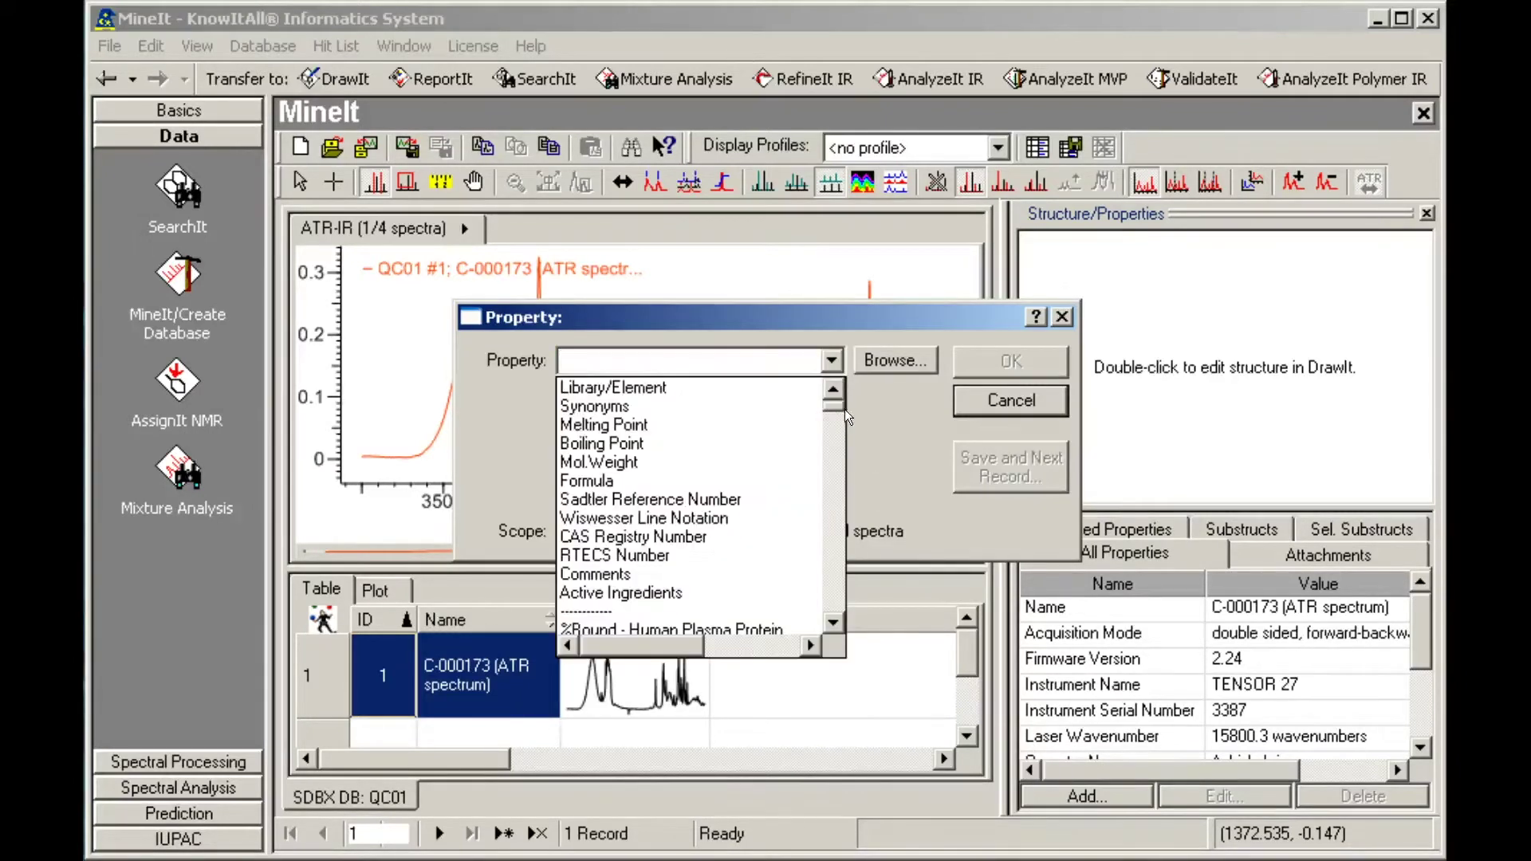
scroll(831, 621, down, 10)
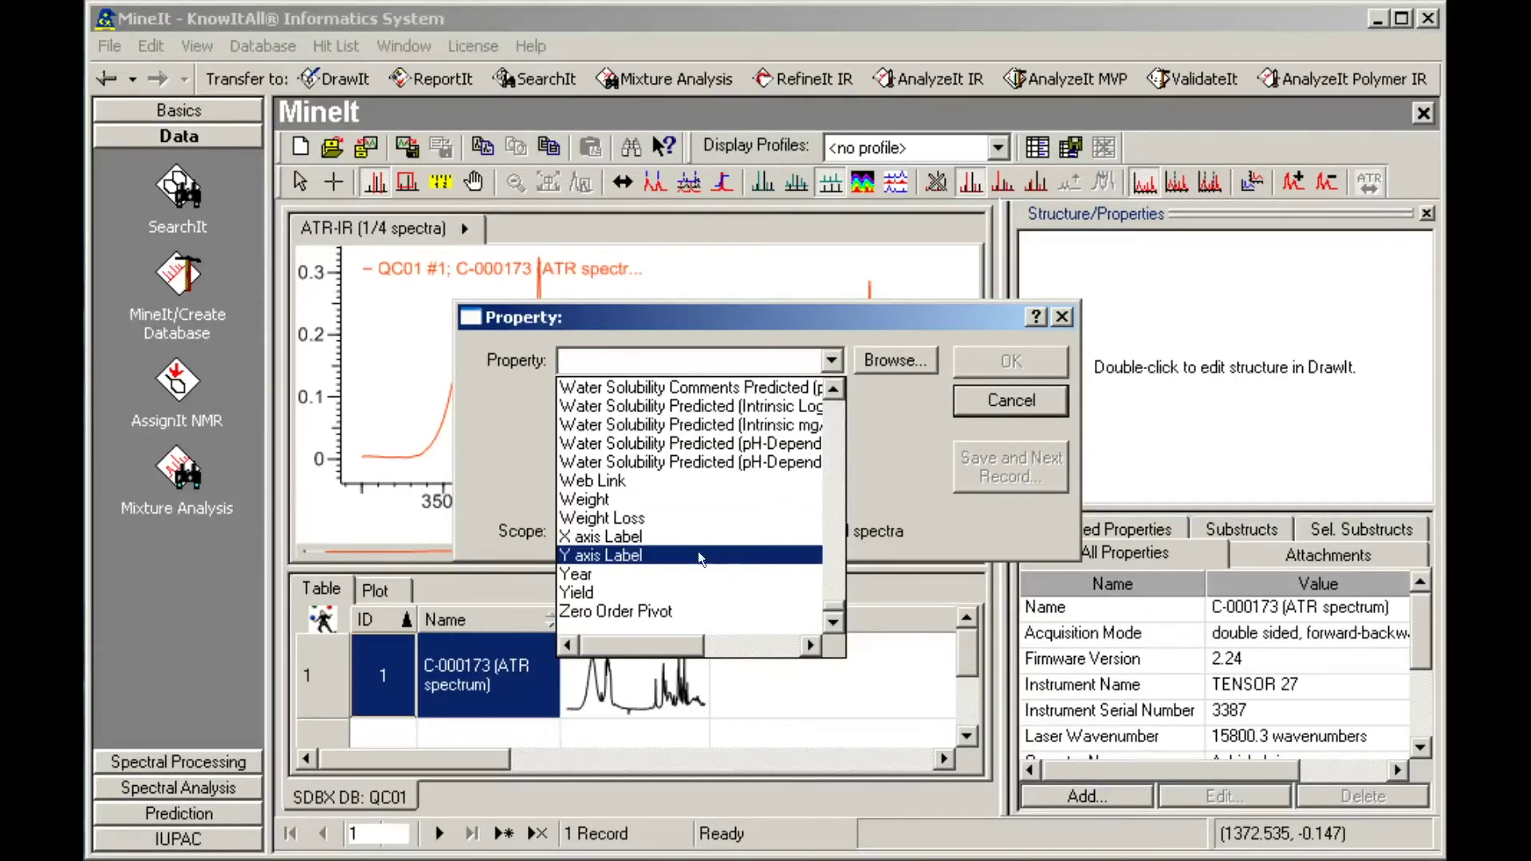
click(618, 484)
click(612, 434)
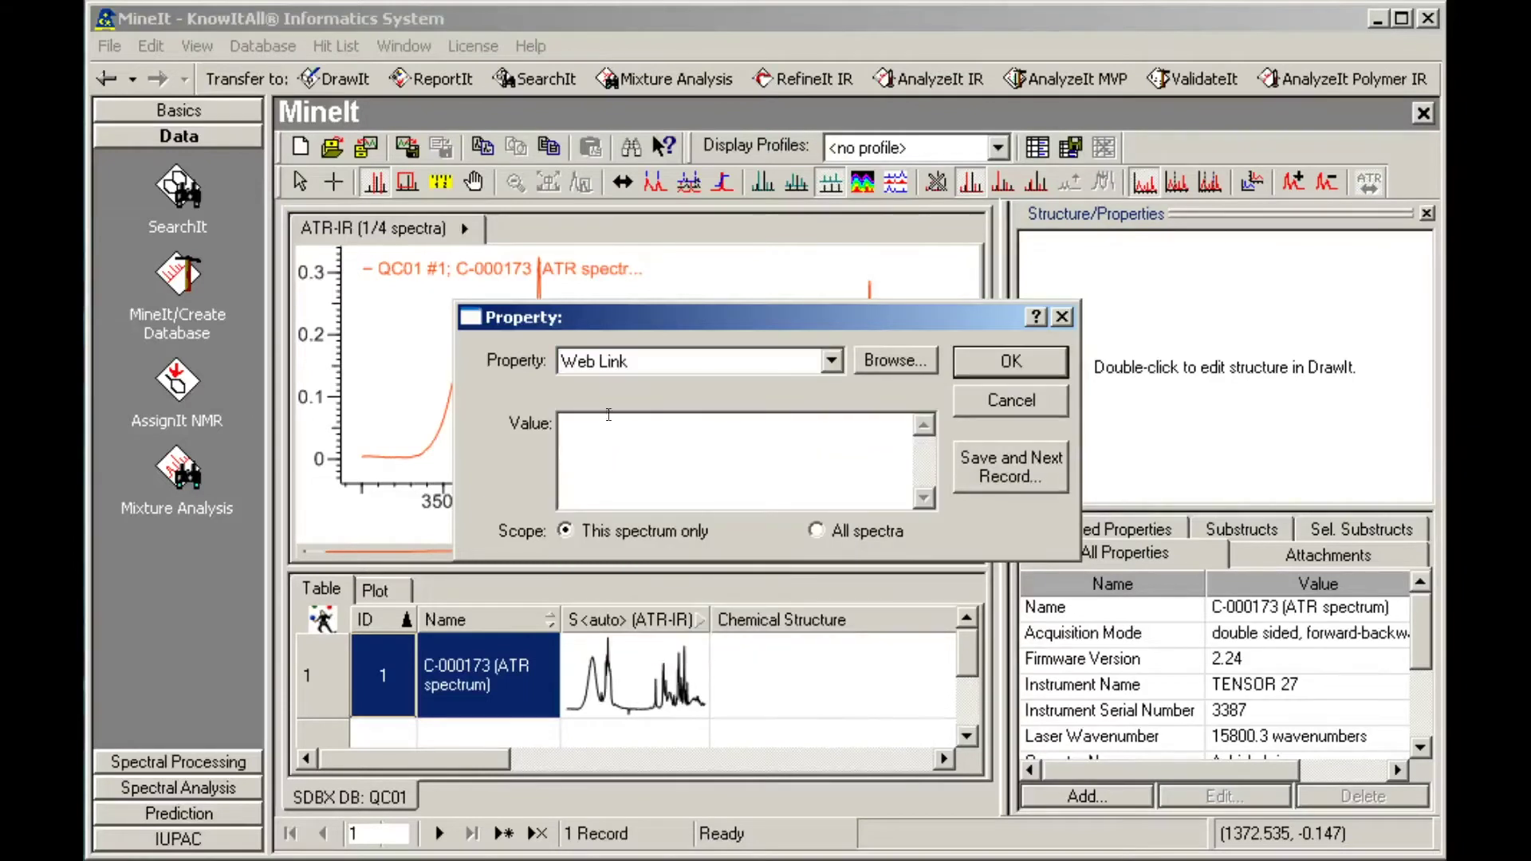
key(ctrl+v)
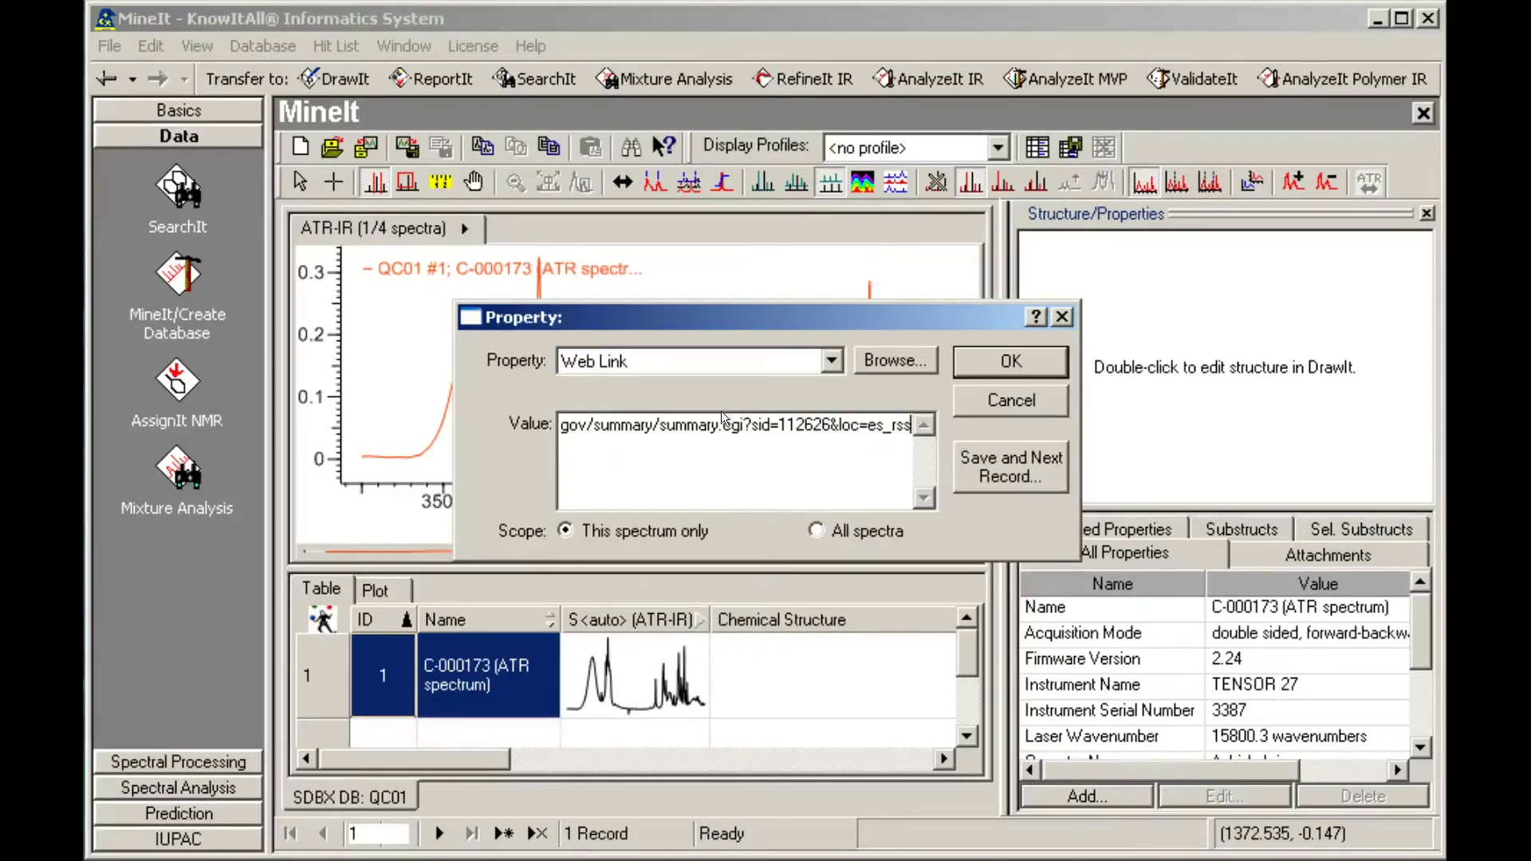
click(1020, 365)
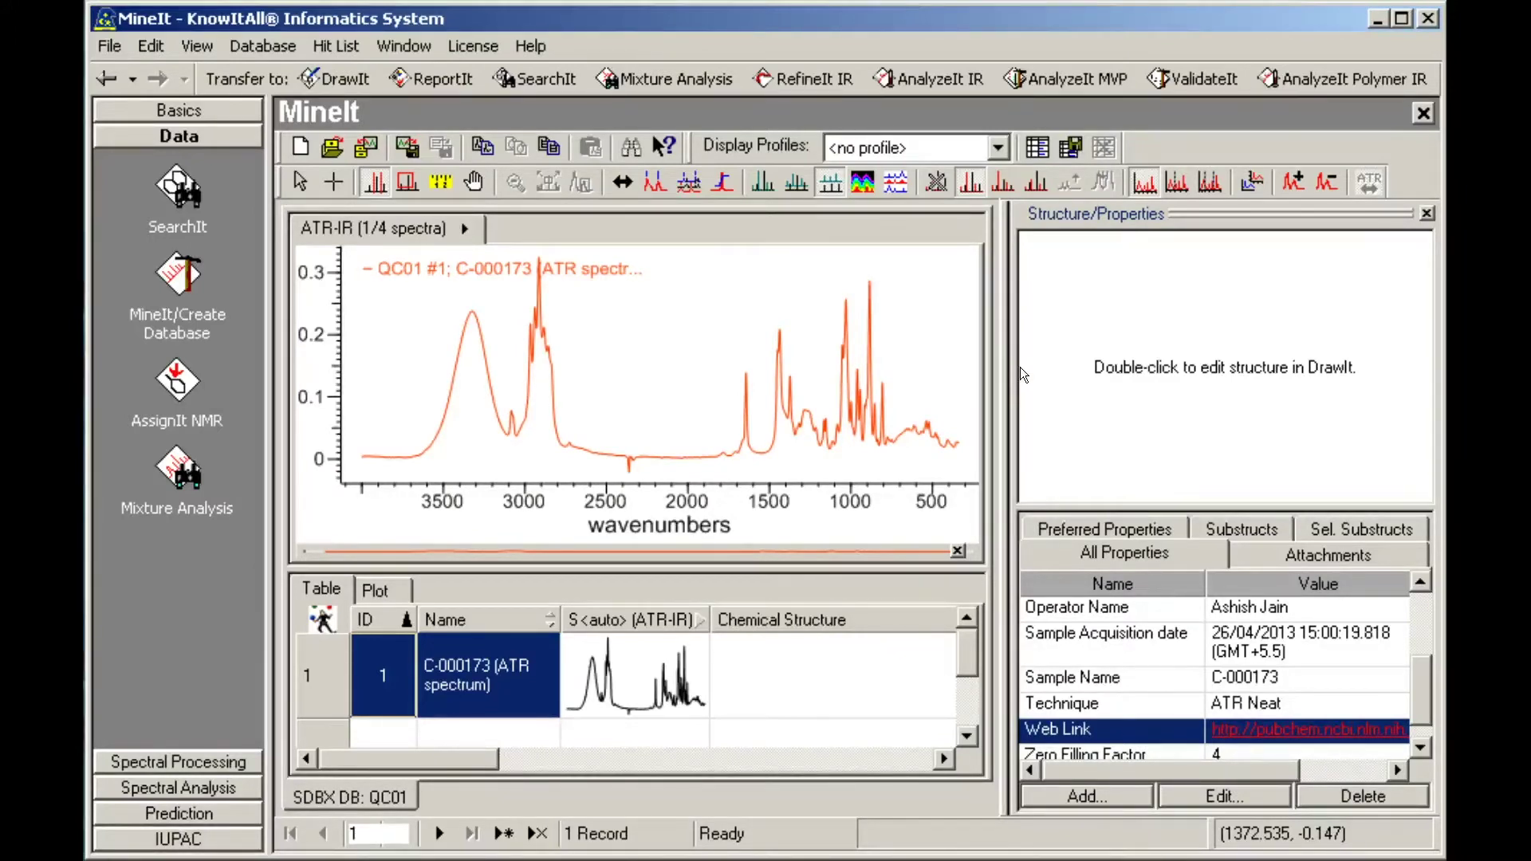
click(1323, 735)
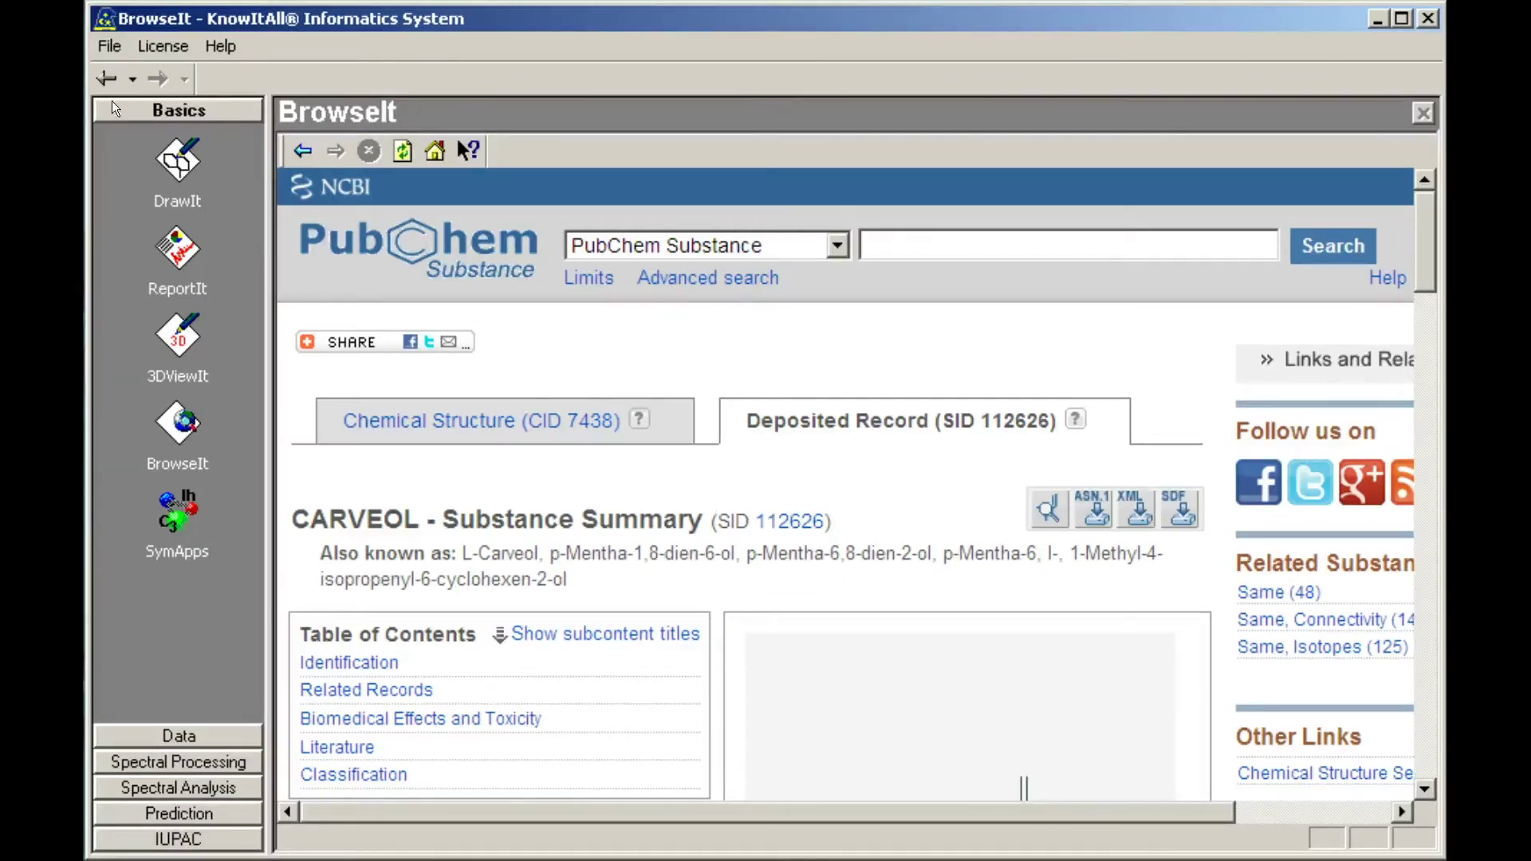
key(alt+Left)
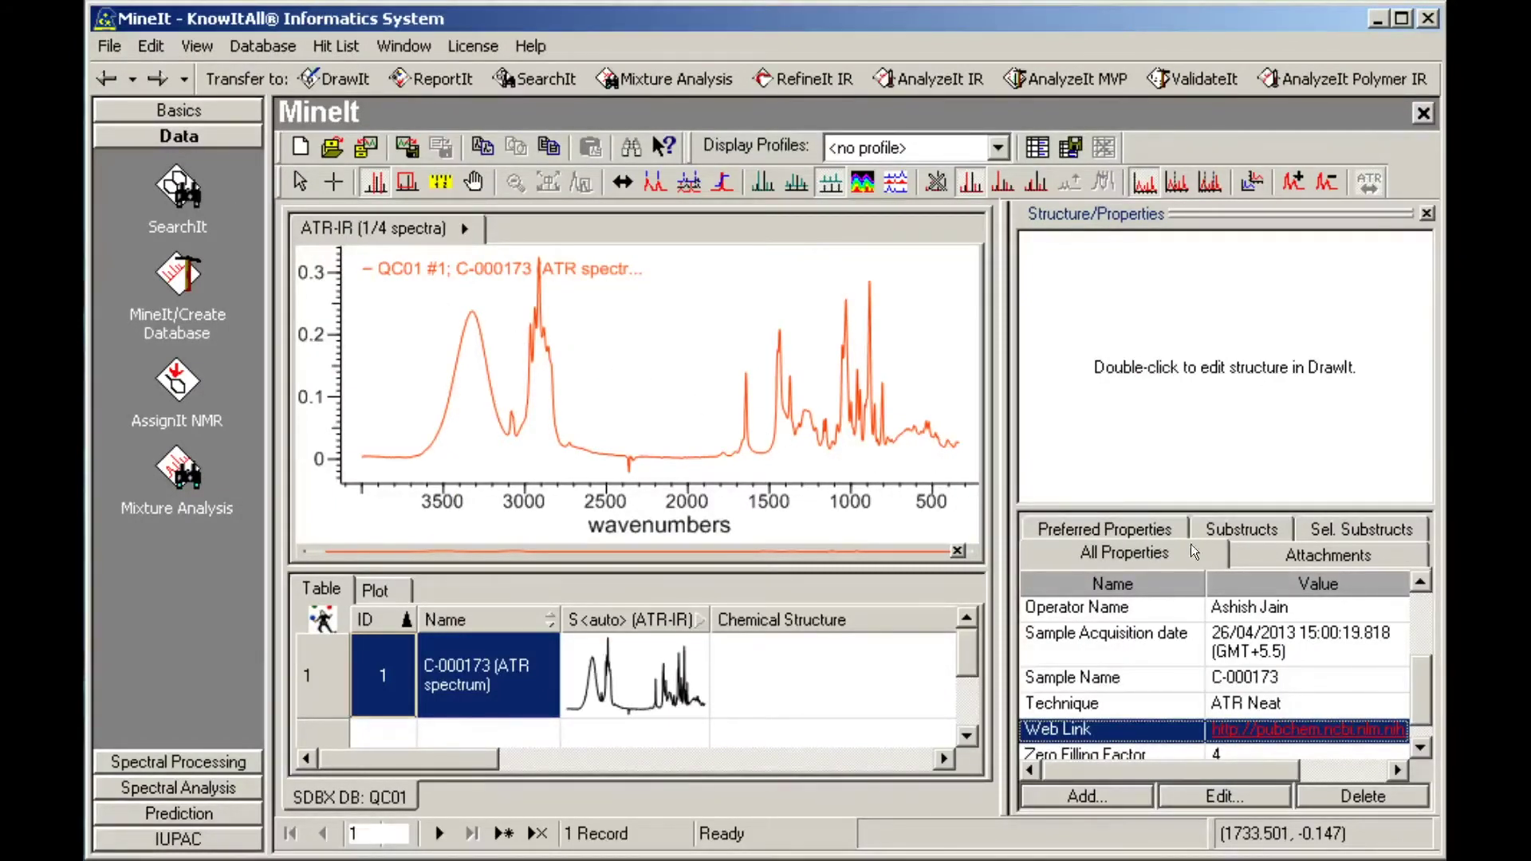
click(1311, 565)
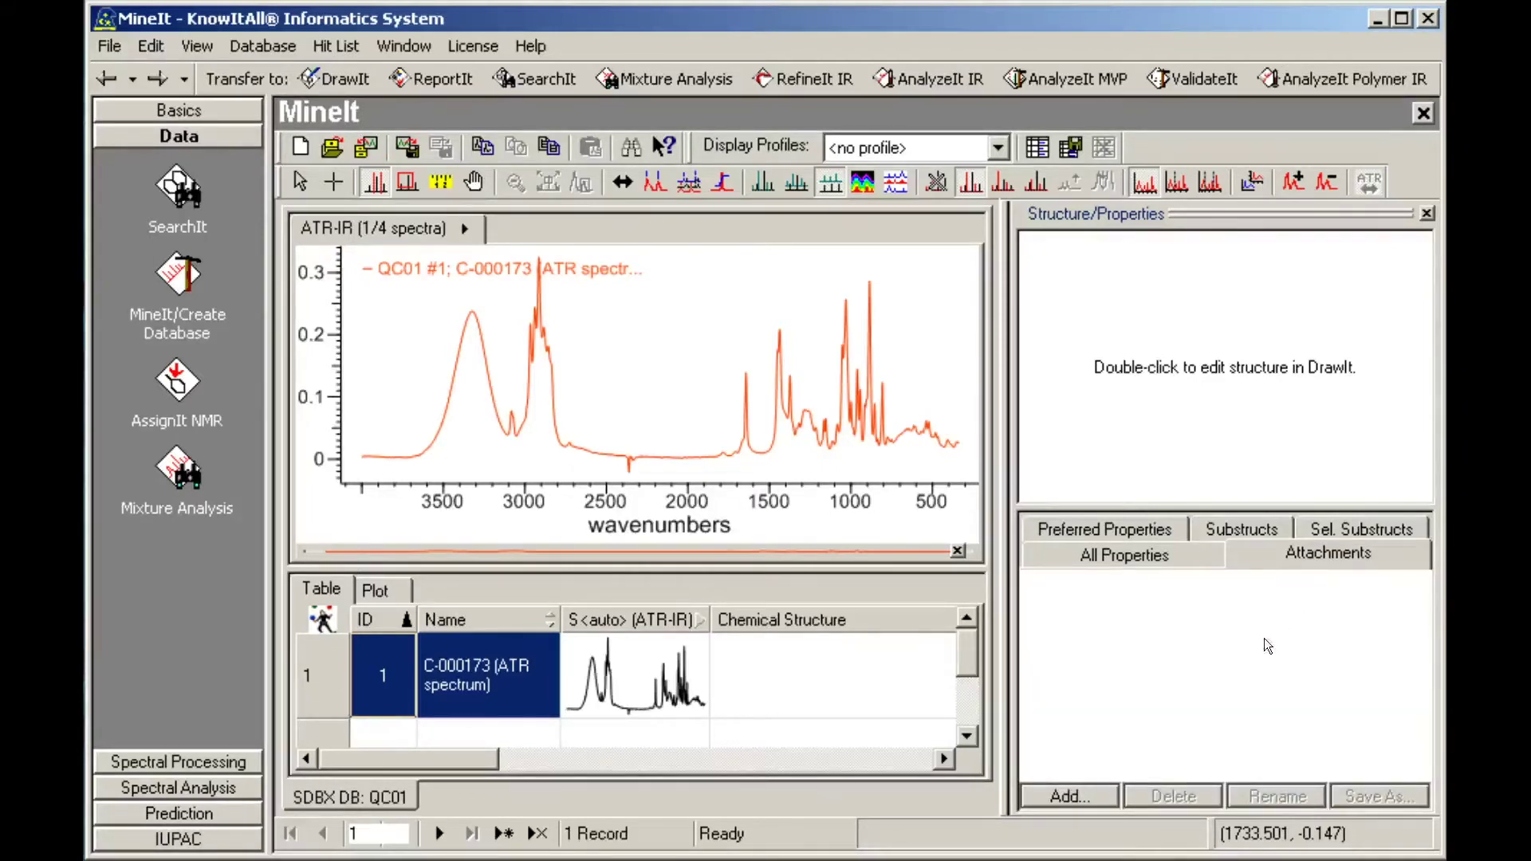
Attach 99_48_9MSDS.pdf to the record and open it for reading
click(1084, 802)
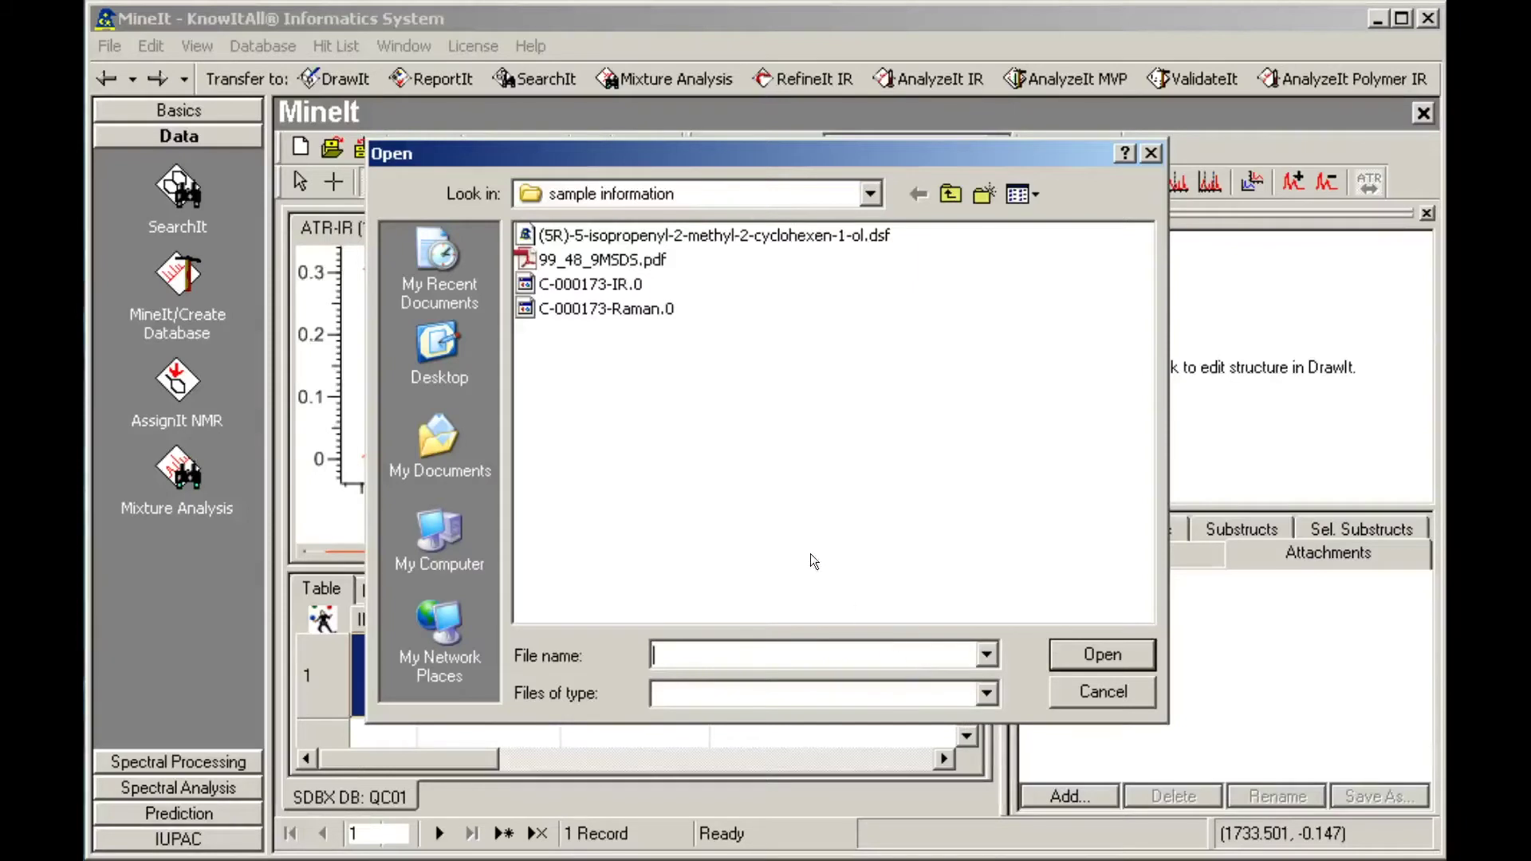
click(612, 263)
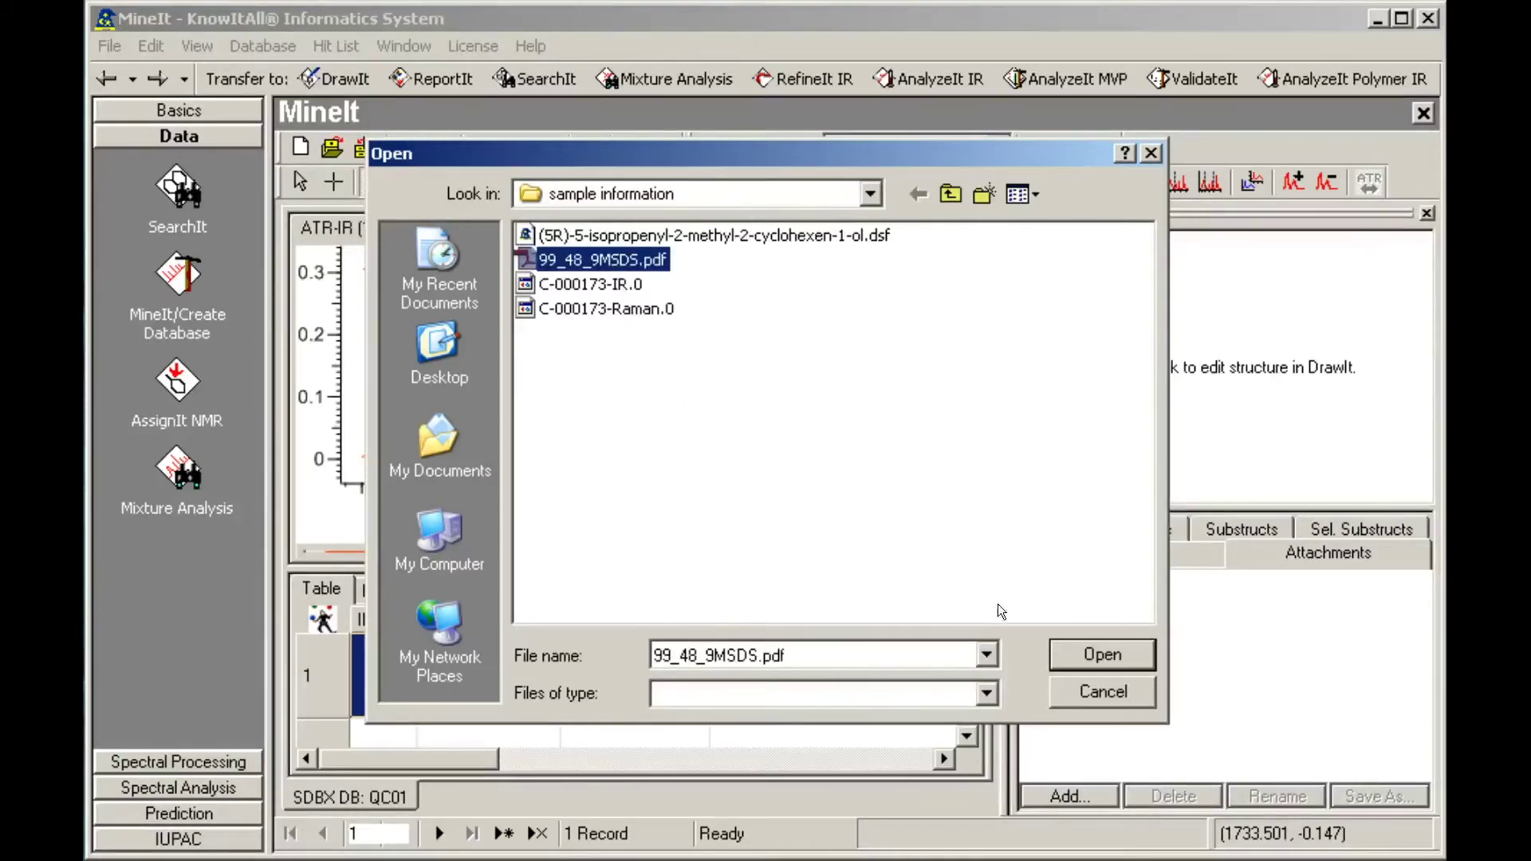
click(1107, 657)
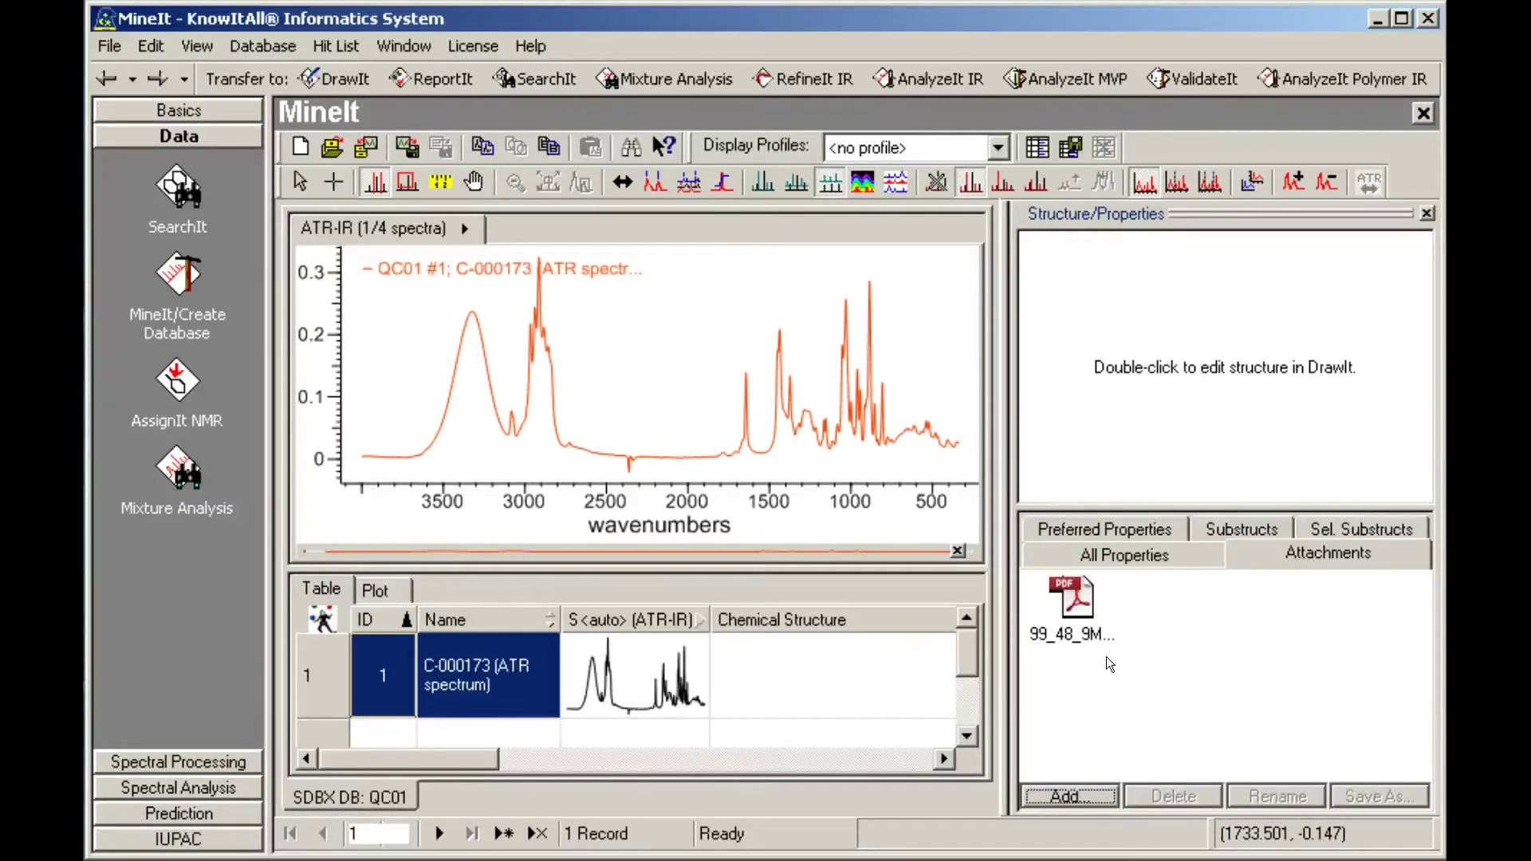
double_click(1078, 605)
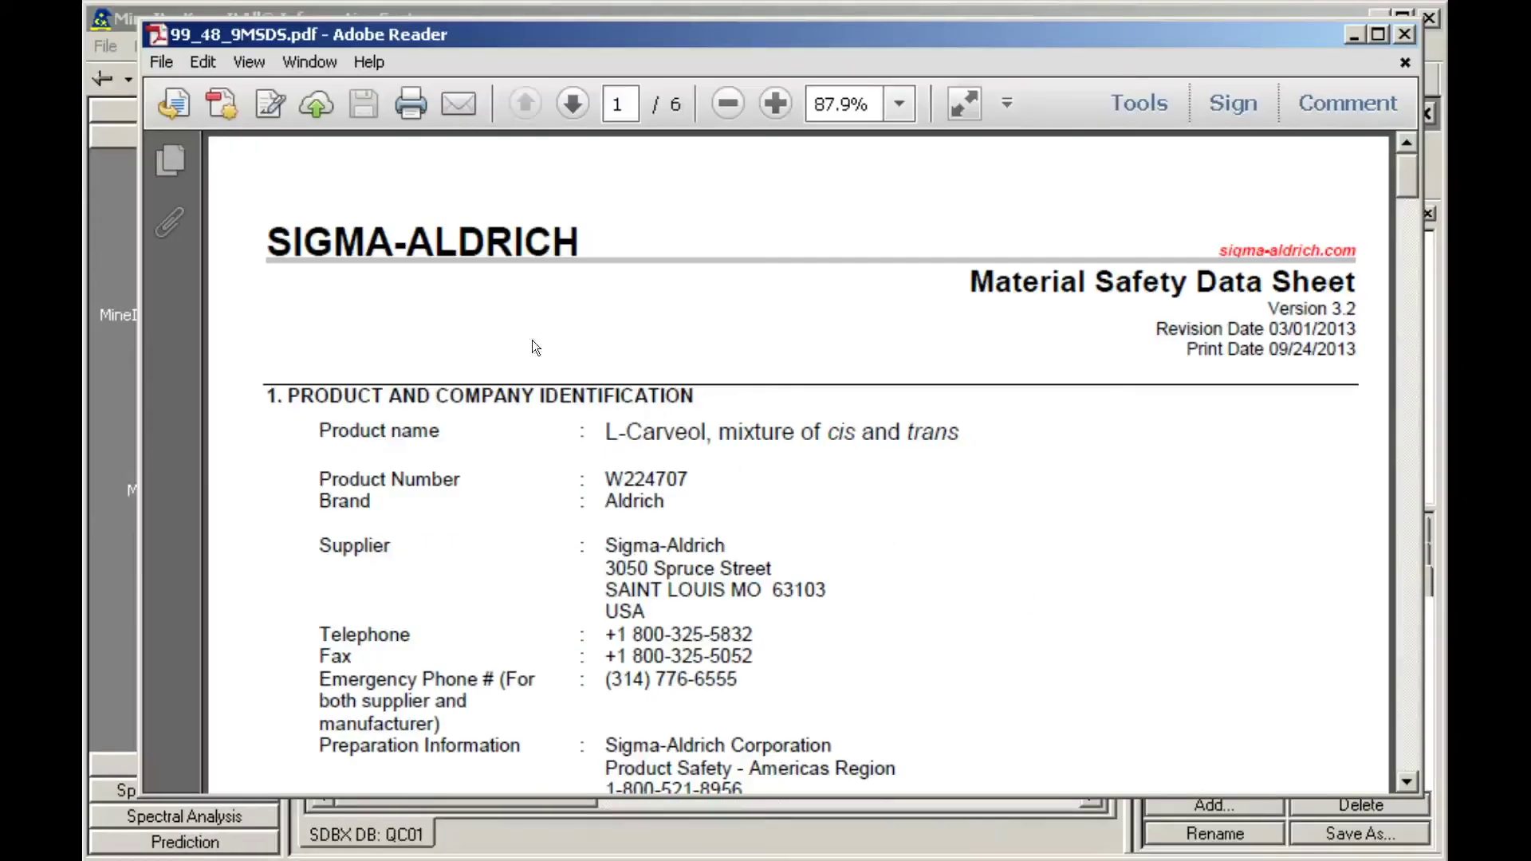
Bring MineIt back in front and start importing another spectrum file
click(138, 18)
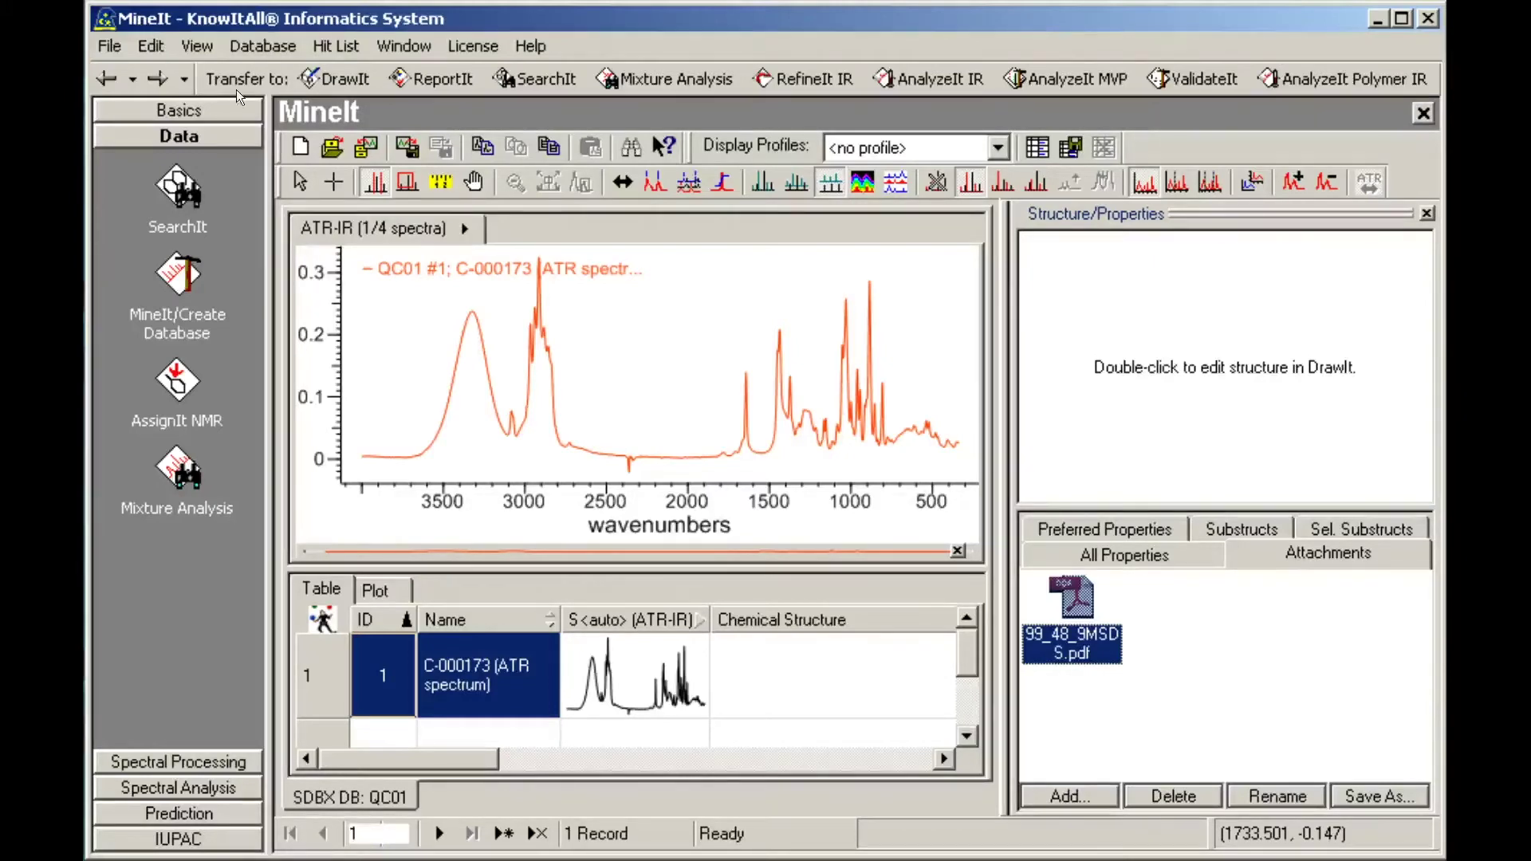
click(378, 152)
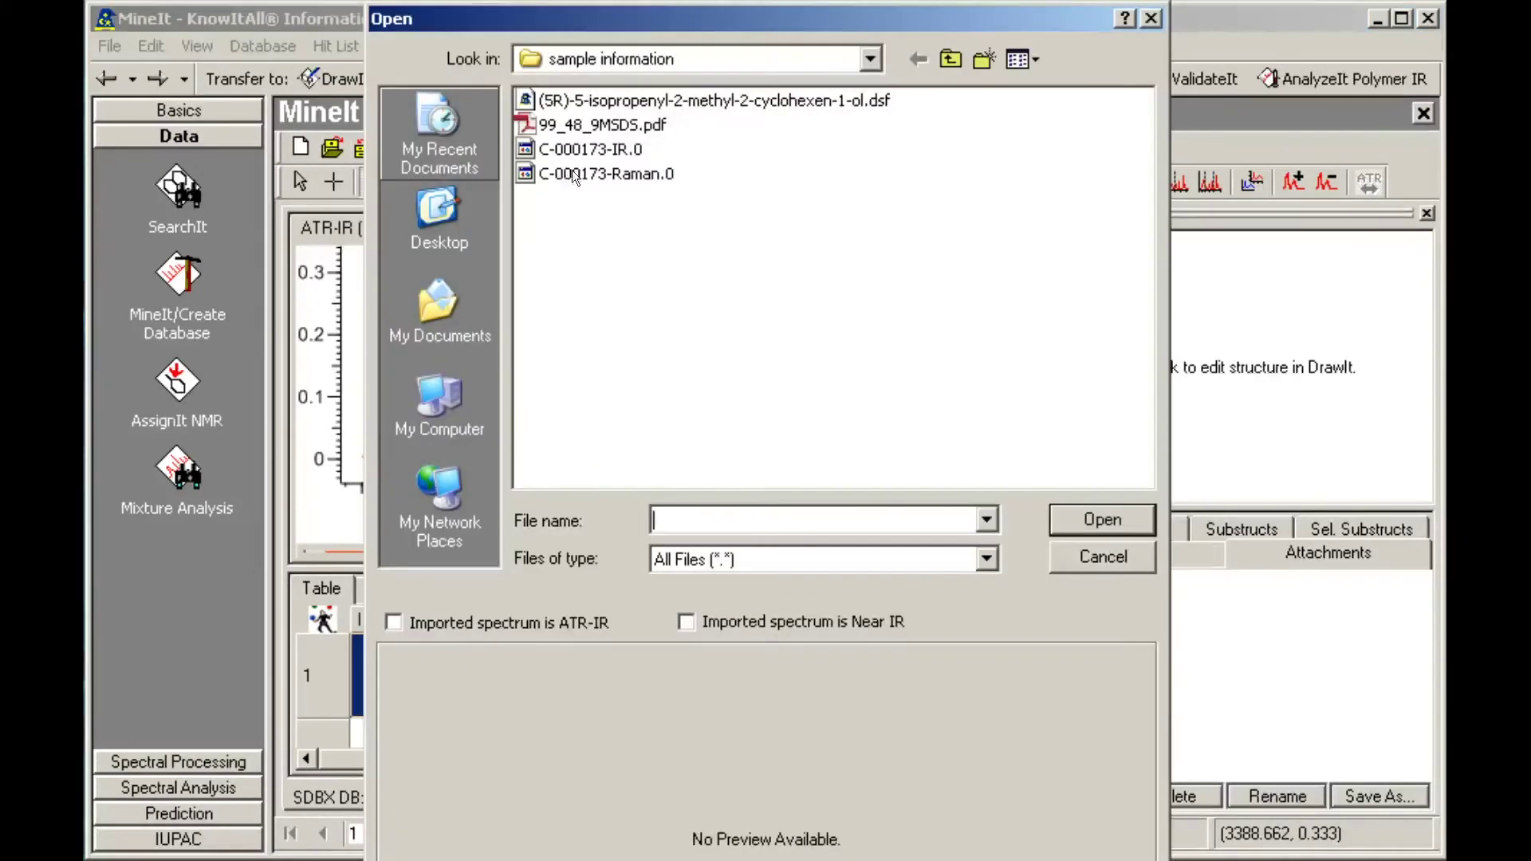
Import C-000173-Raman.0, adding all its spectra to the current record
click(600, 173)
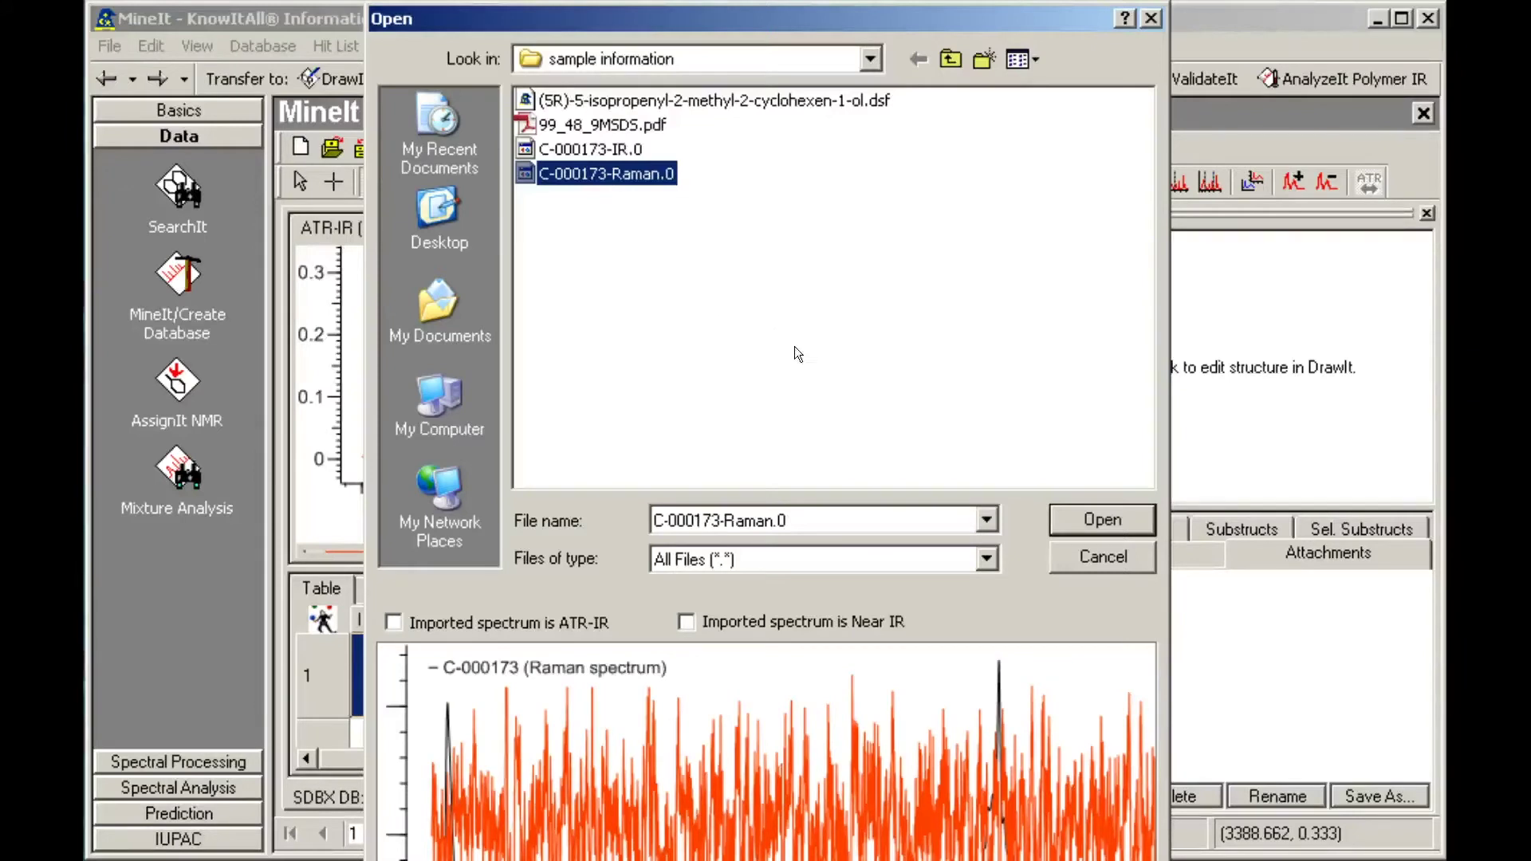
click(1122, 522)
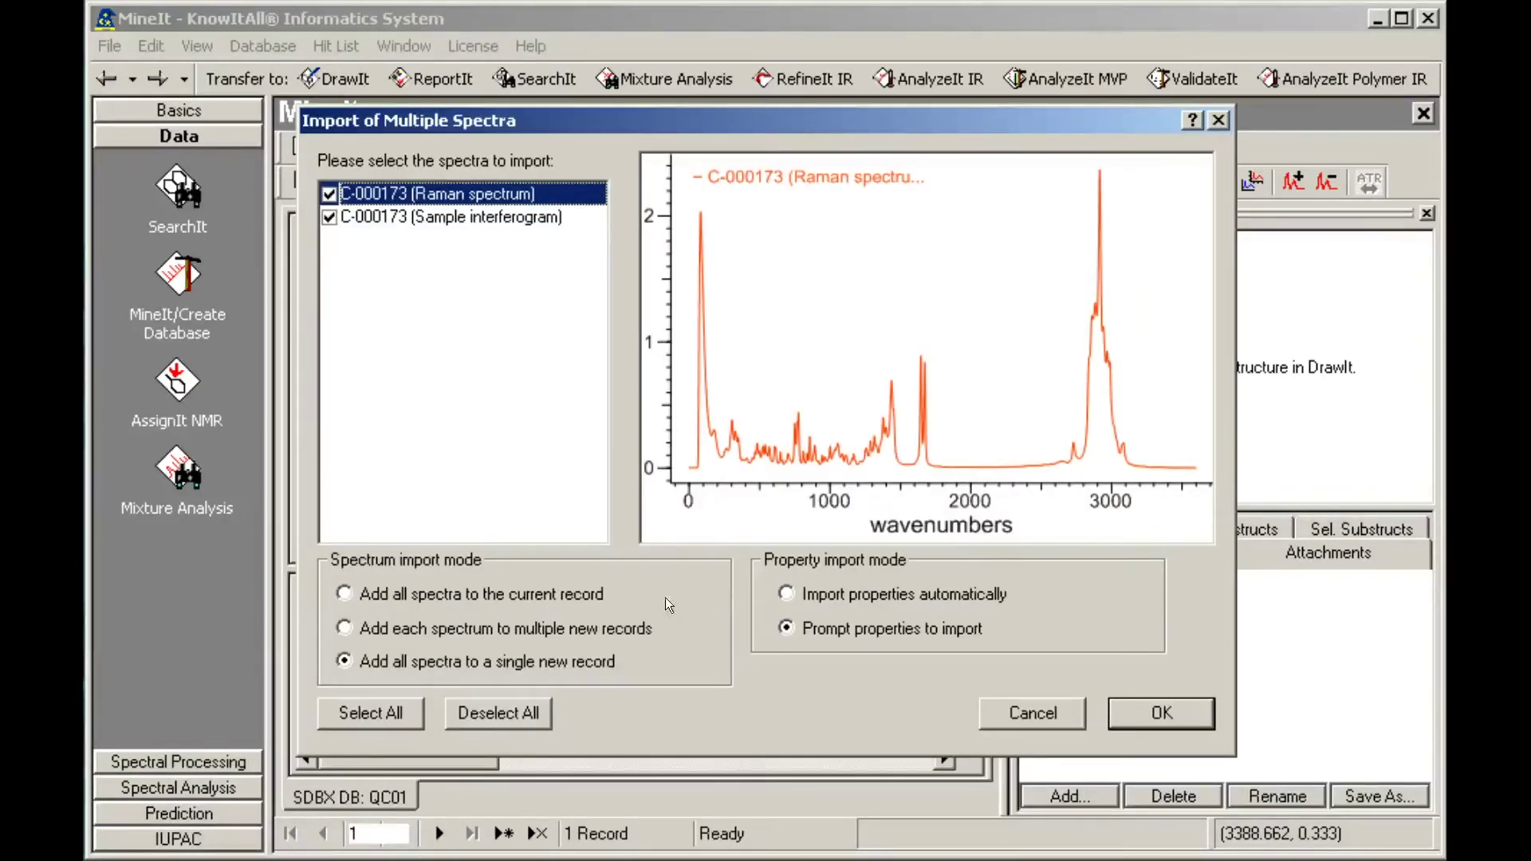
click(348, 601)
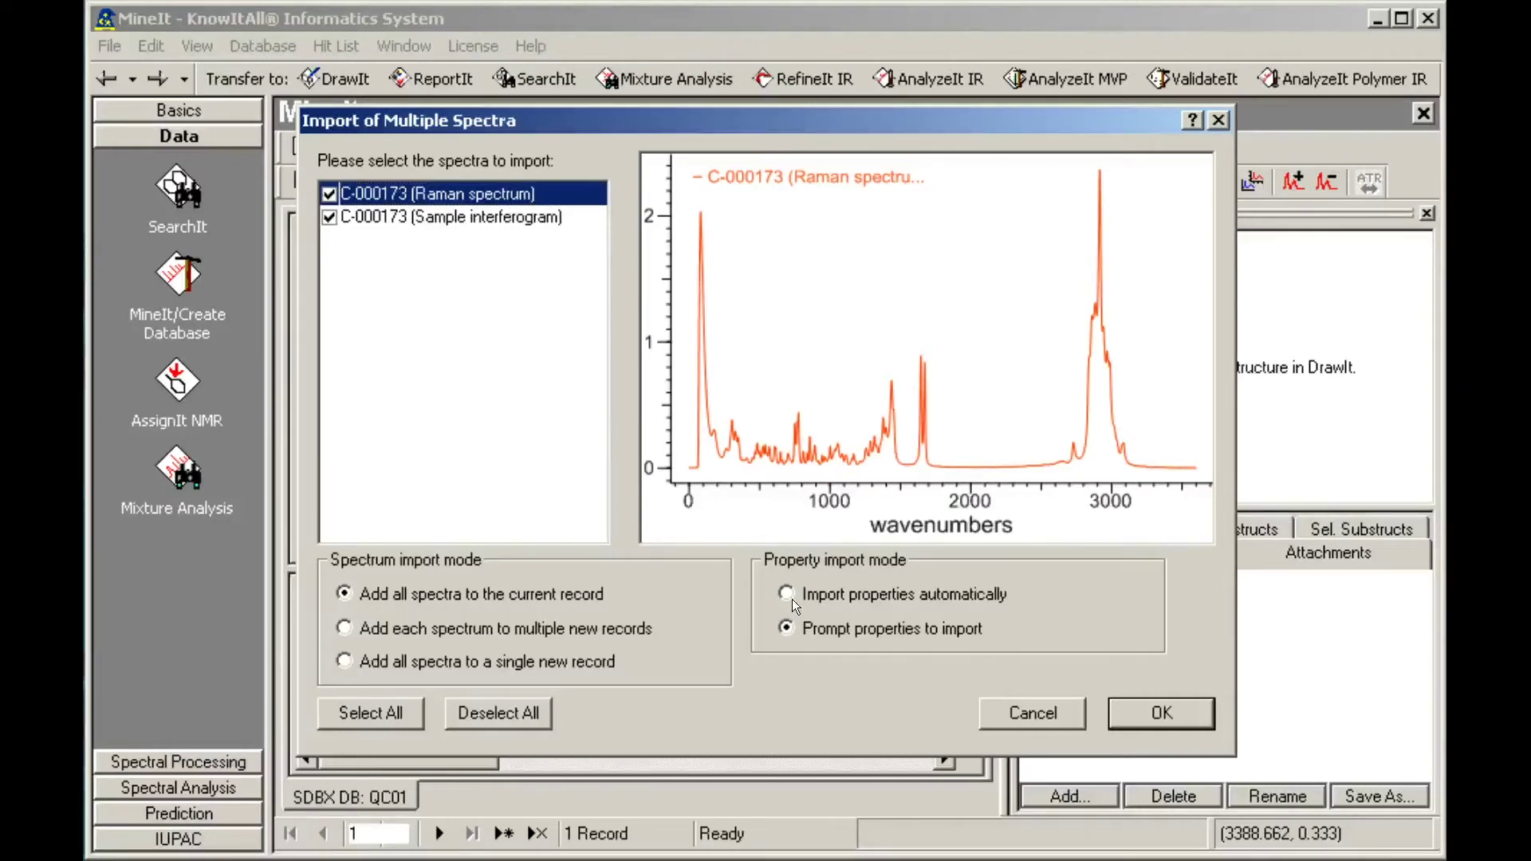
click(1172, 723)
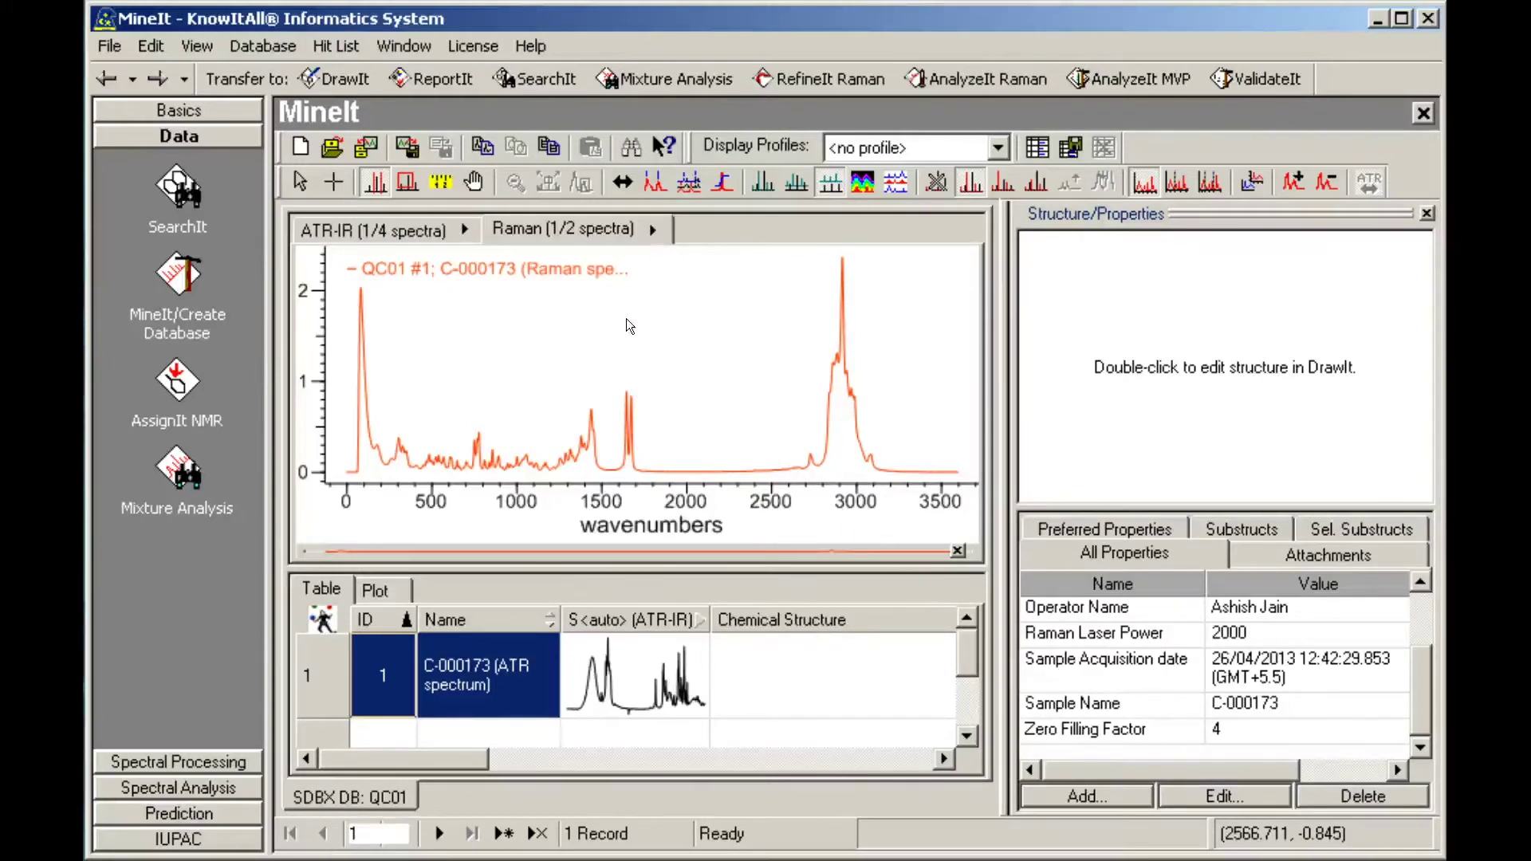
click(413, 56)
Split the view twofold with the ATR spectrum on top and Raman below
click(422, 73)
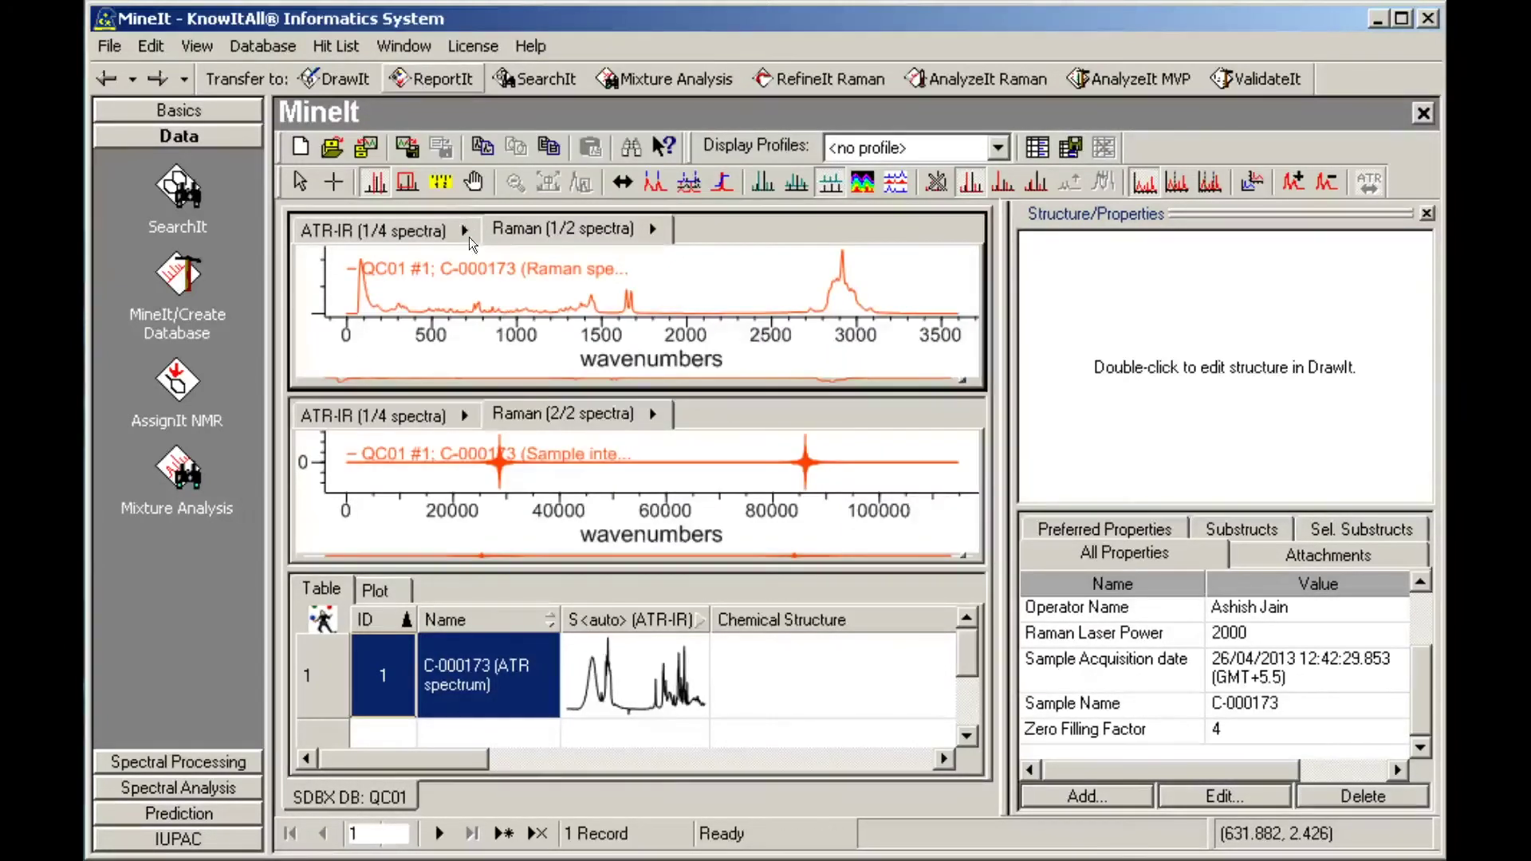
click(652, 414)
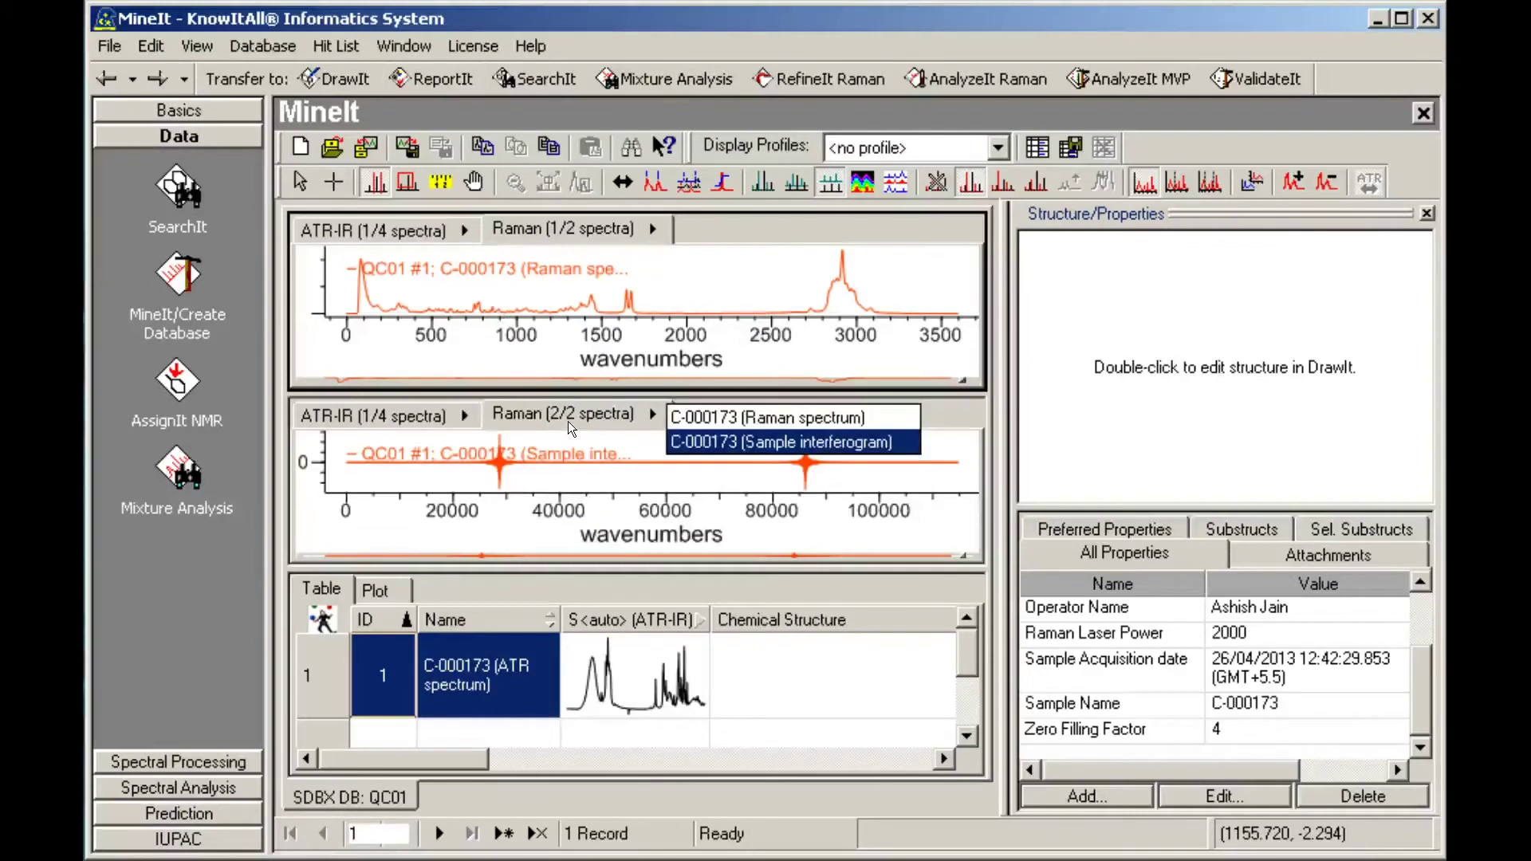
click(792, 423)
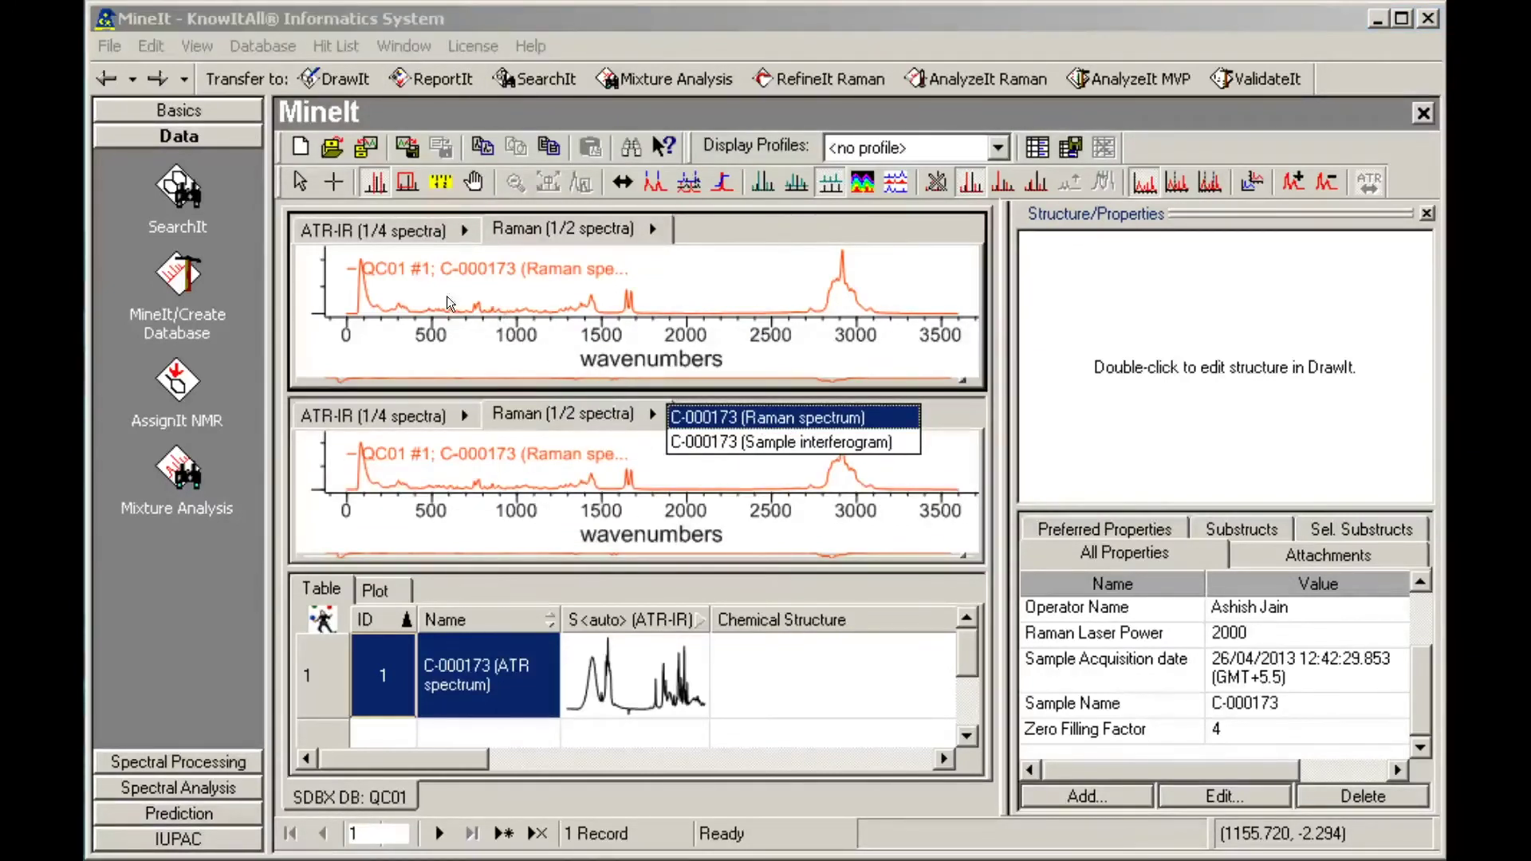
click(377, 239)
click(377, 239)
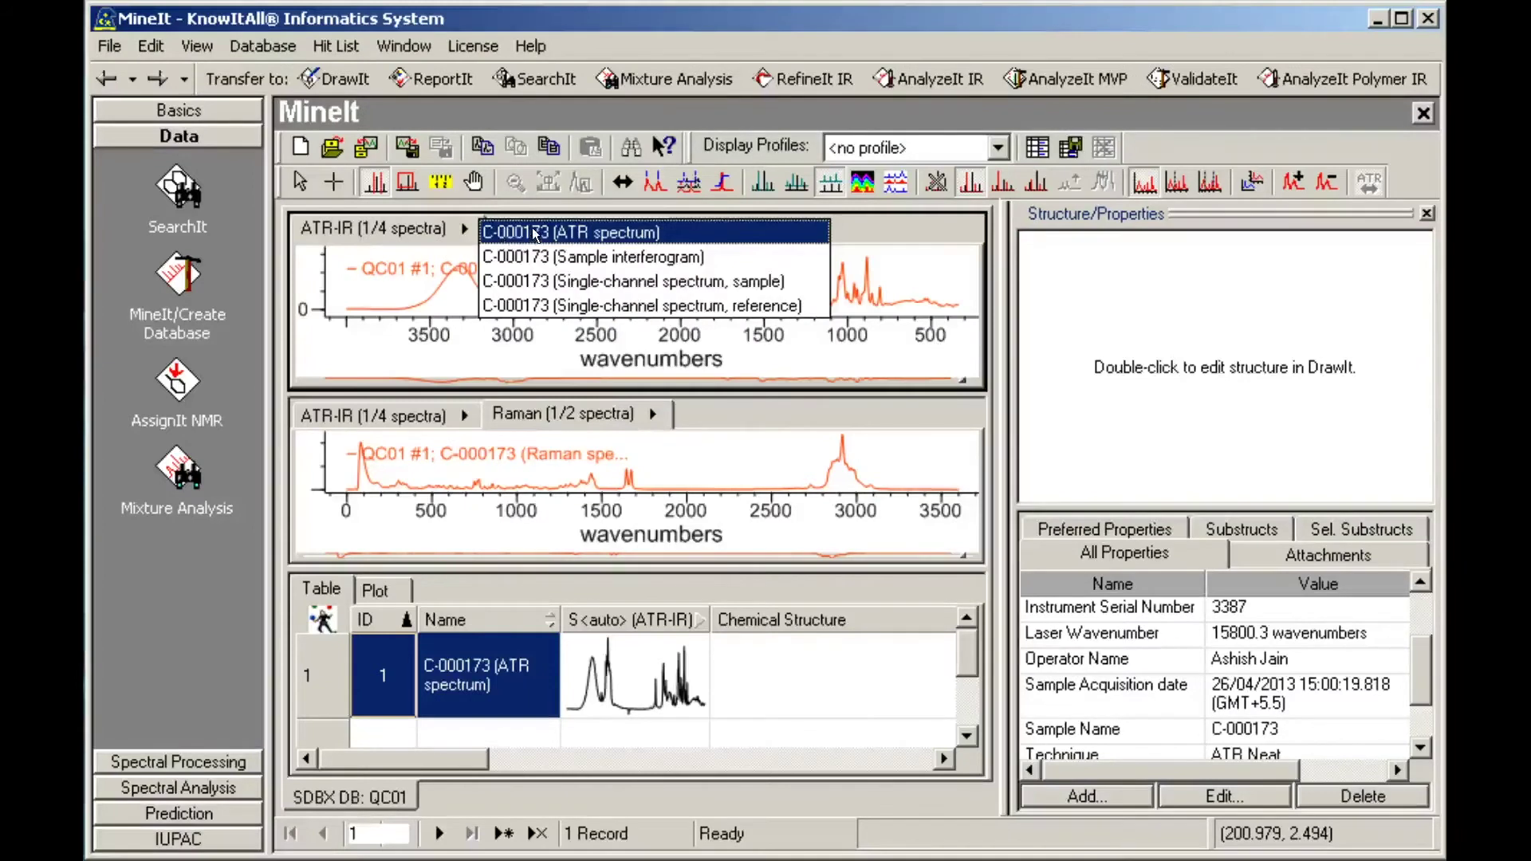
click(532, 230)
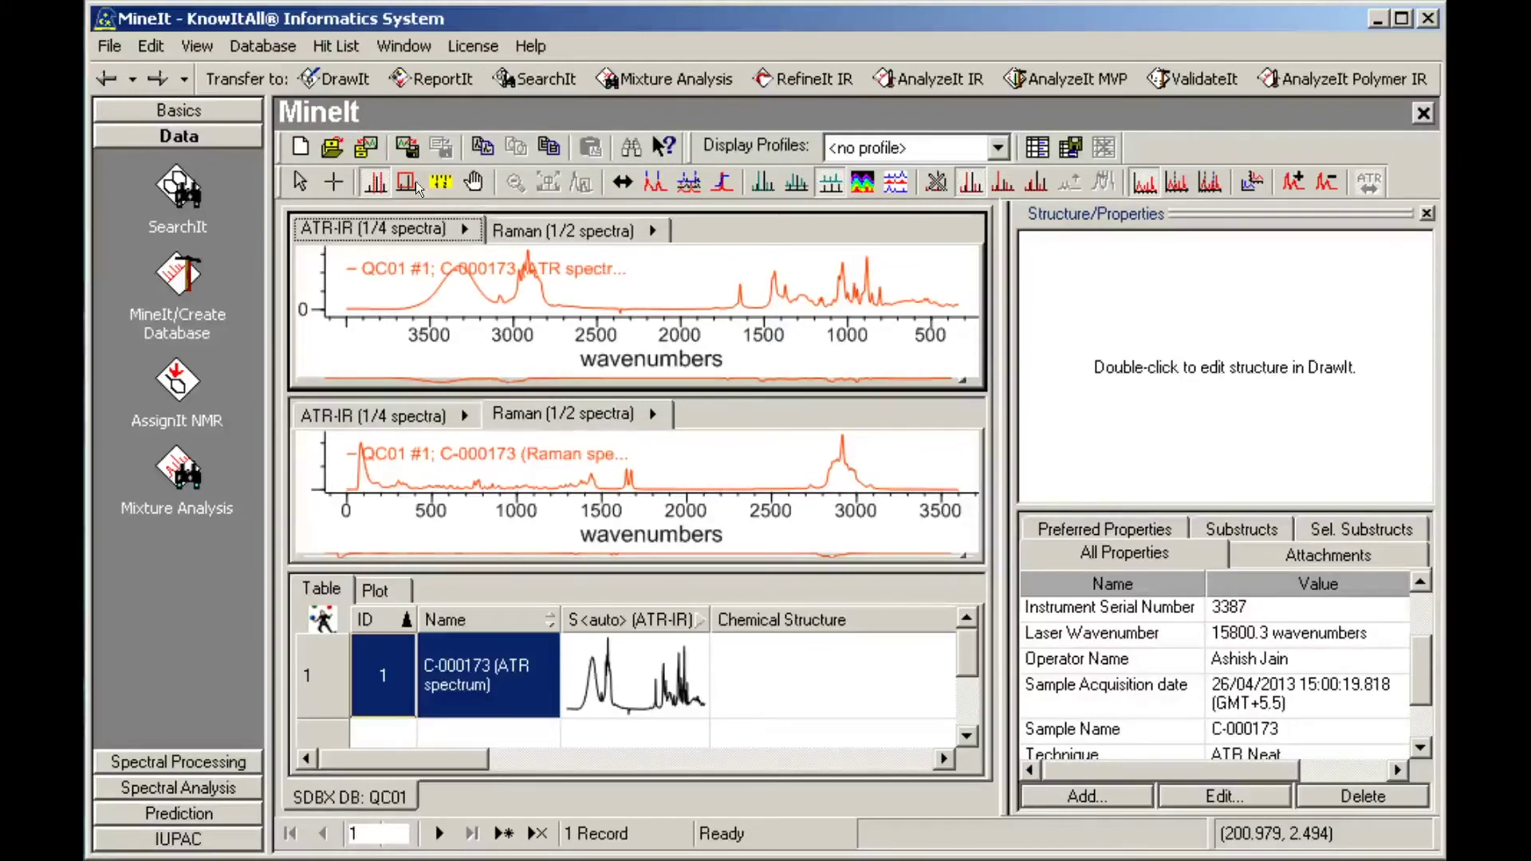
Import the compound's .dsf structure file, set for all spectra in the record
click(378, 152)
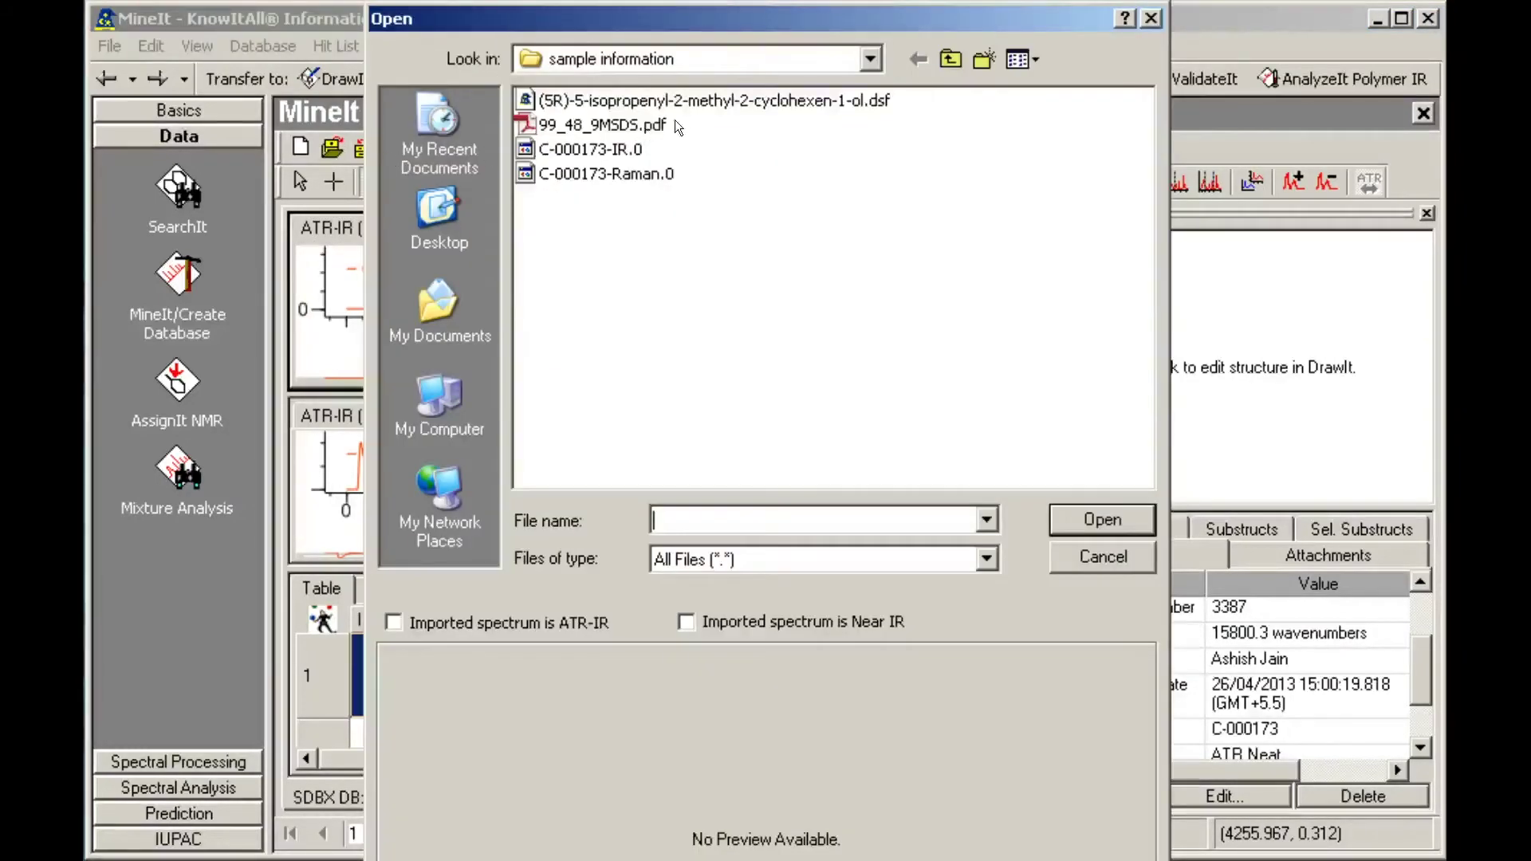
click(693, 105)
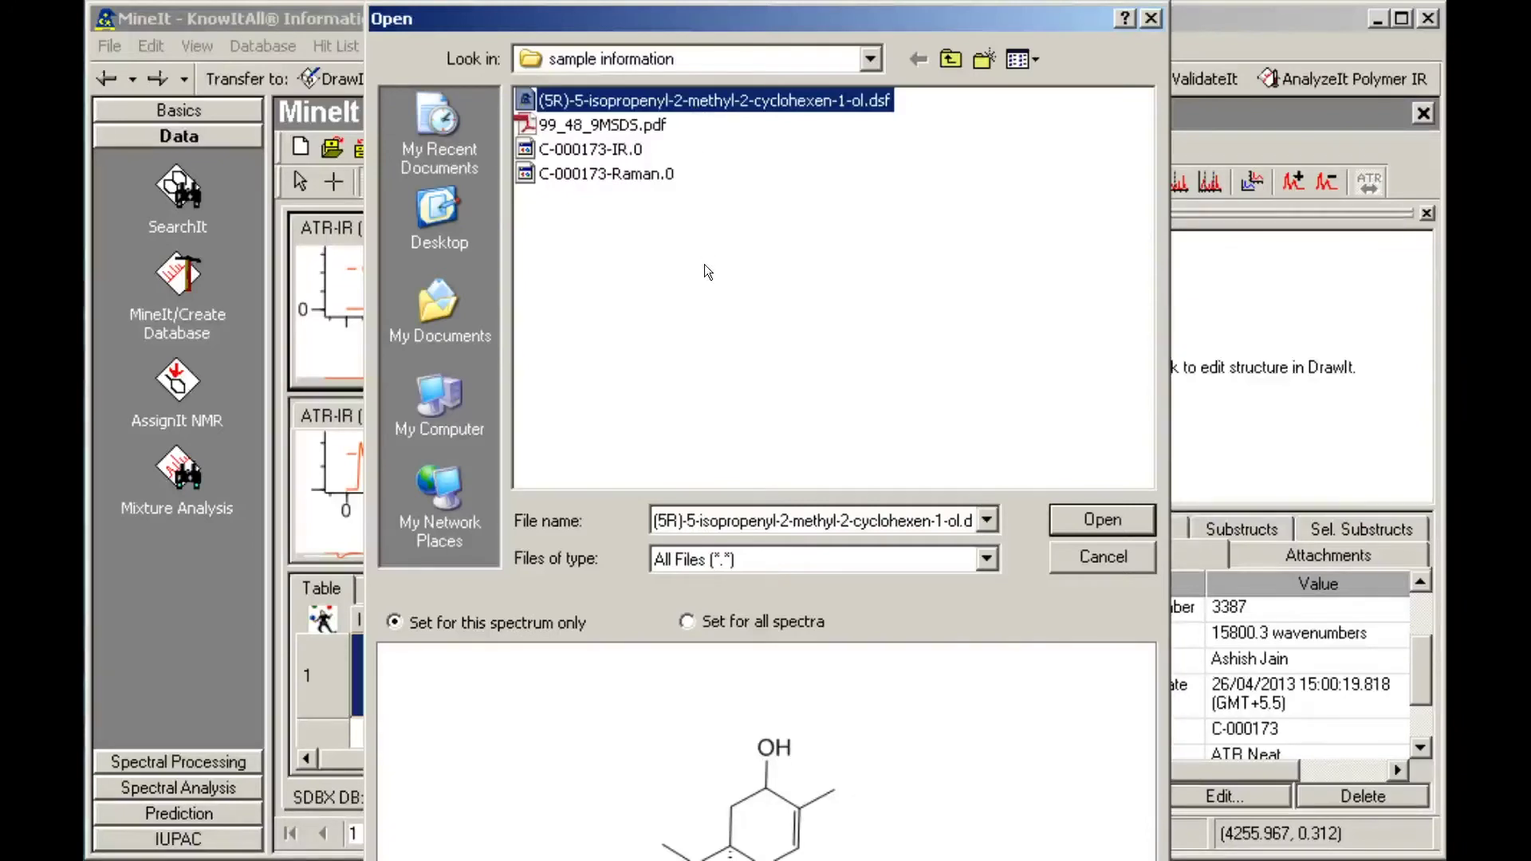
click(688, 622)
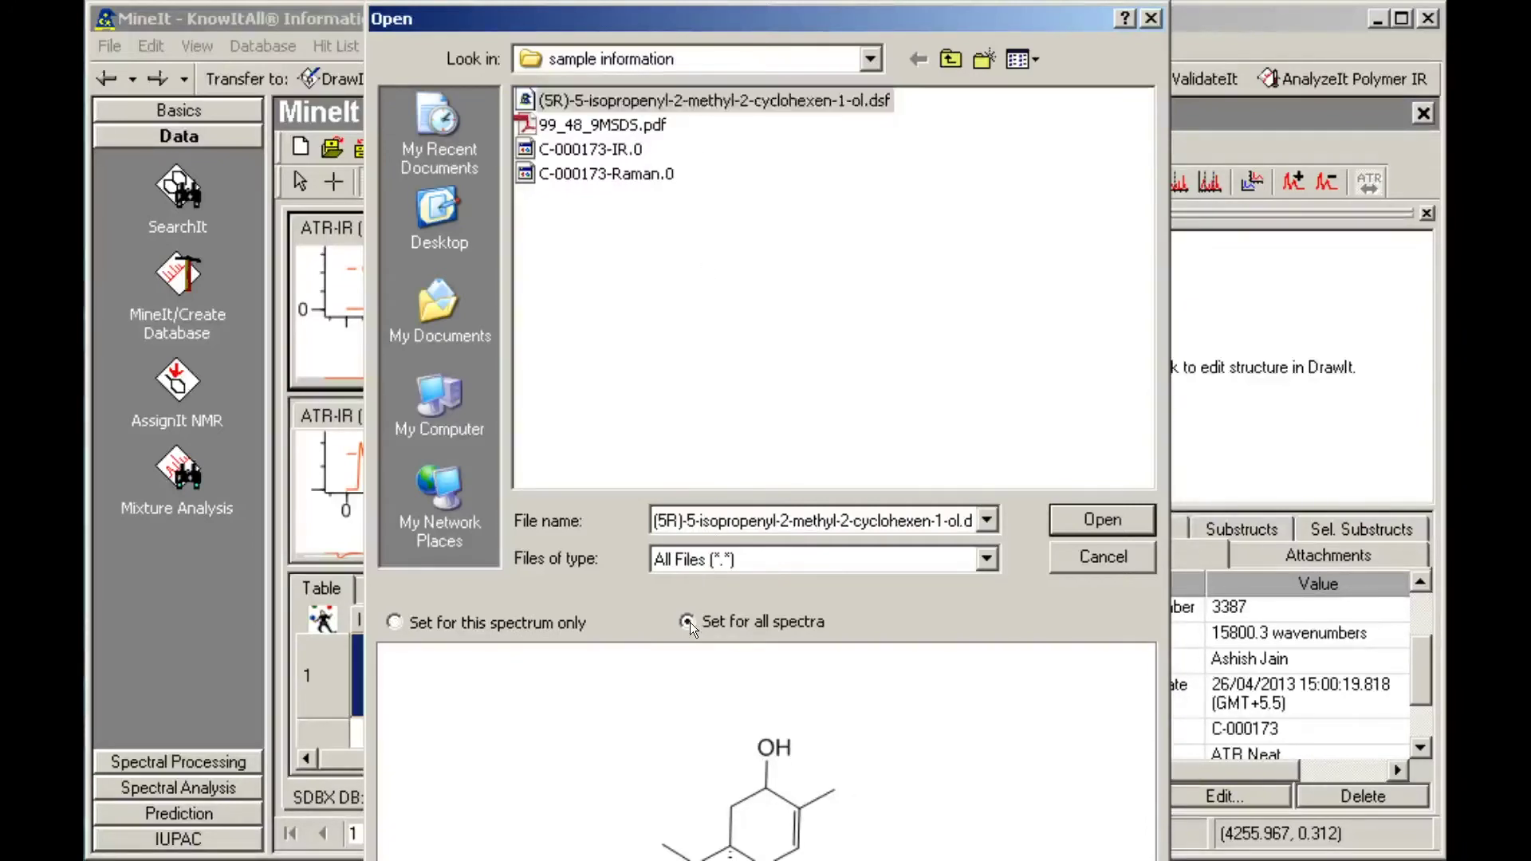
click(1100, 524)
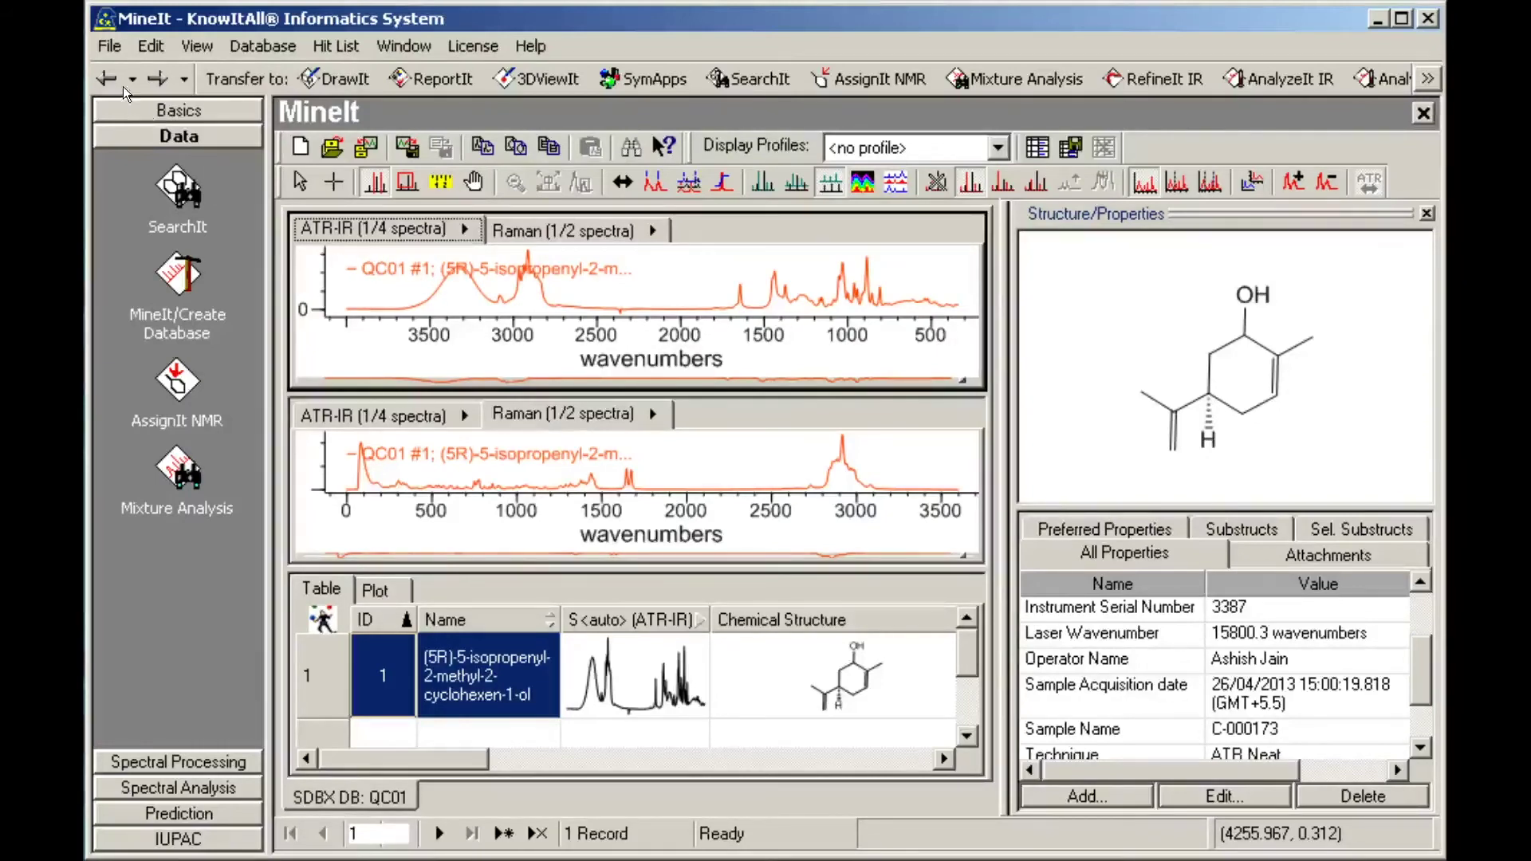
click(108, 49)
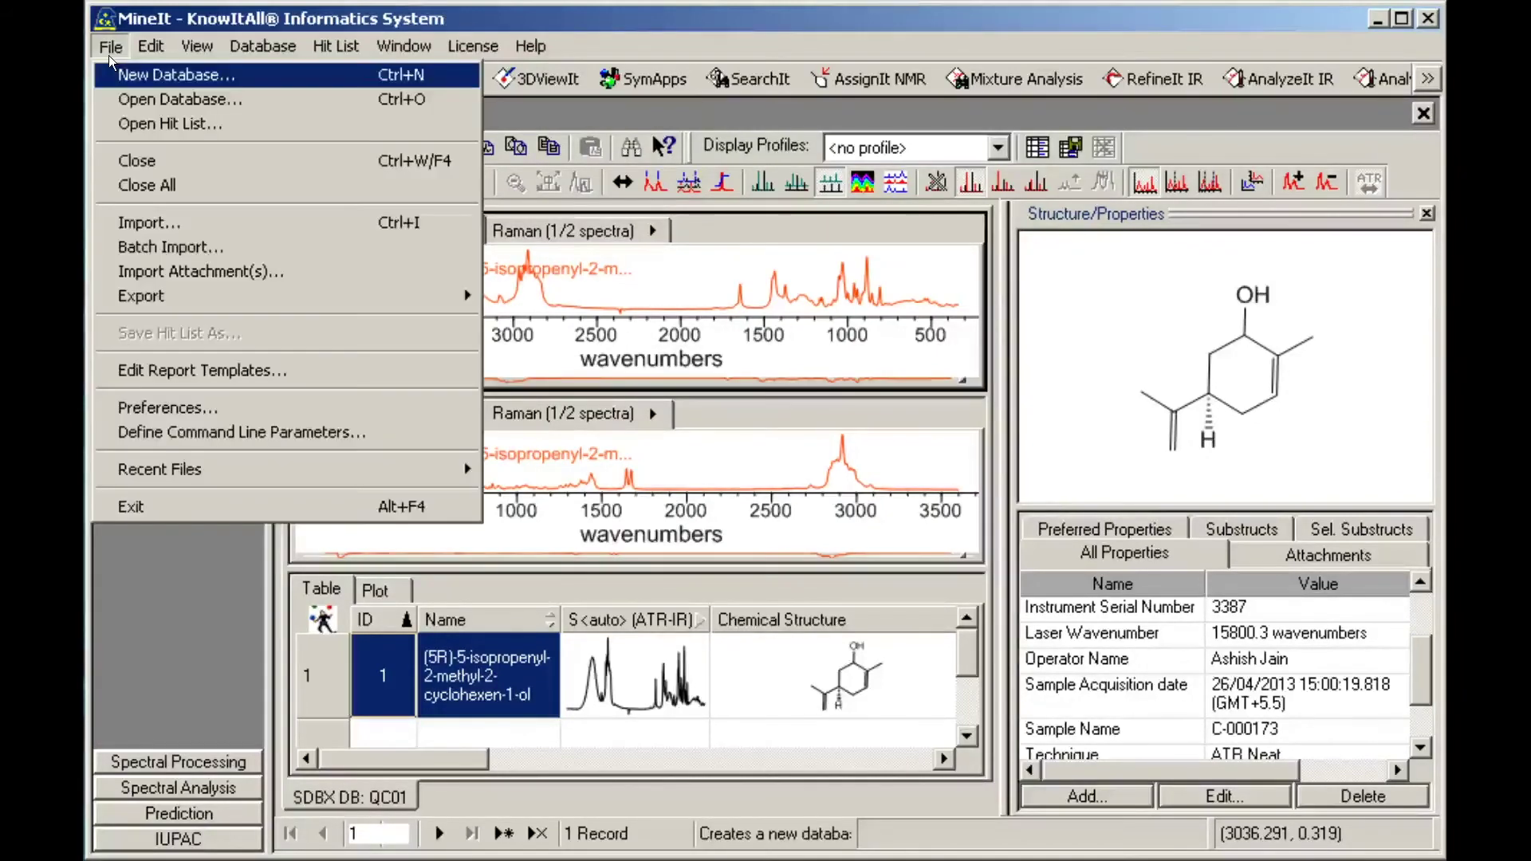
click(193, 249)
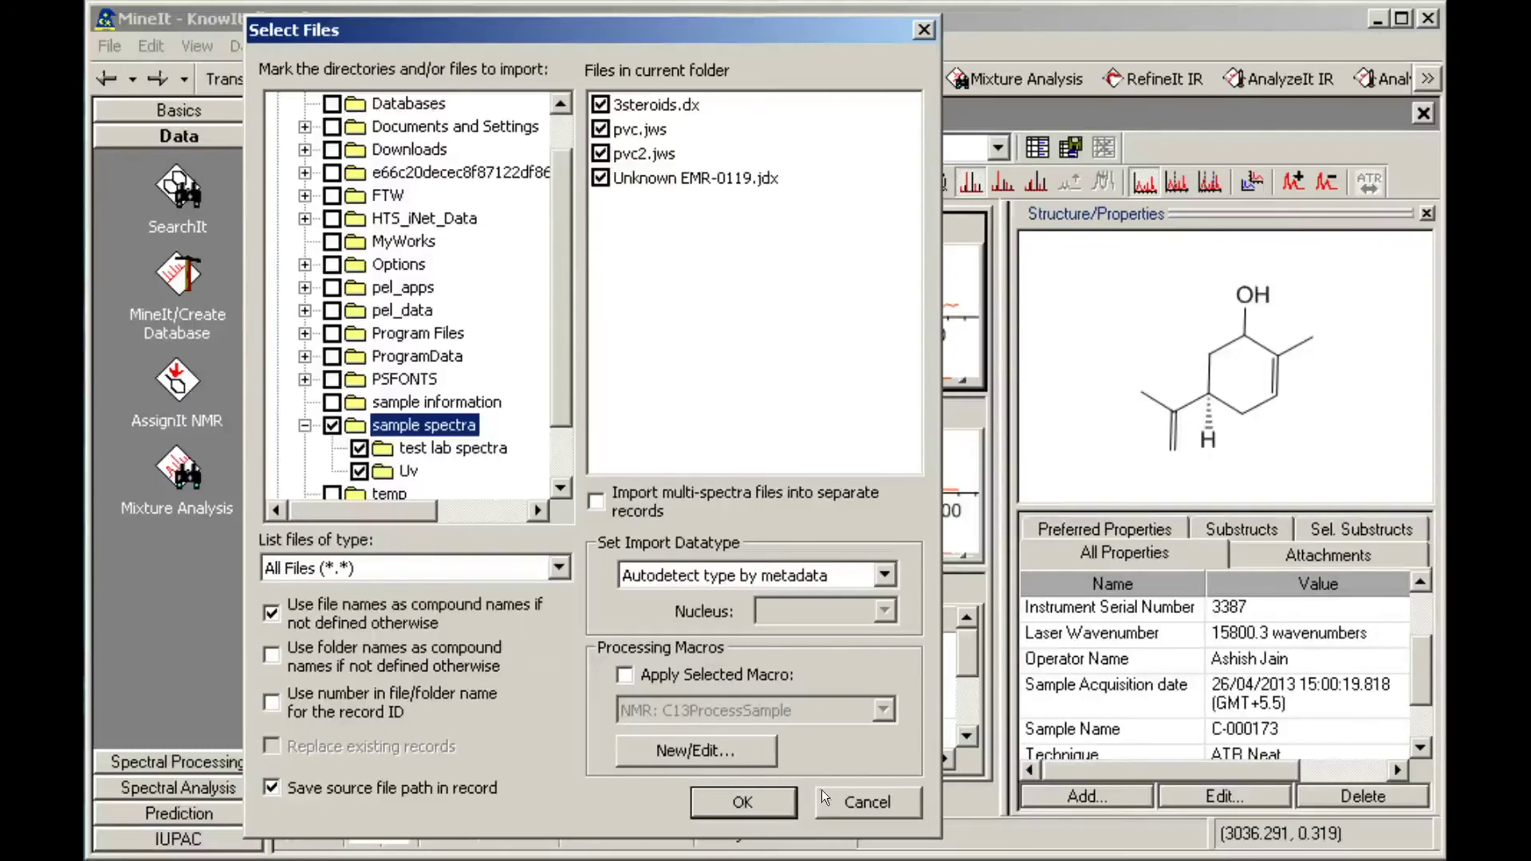
click(884, 810)
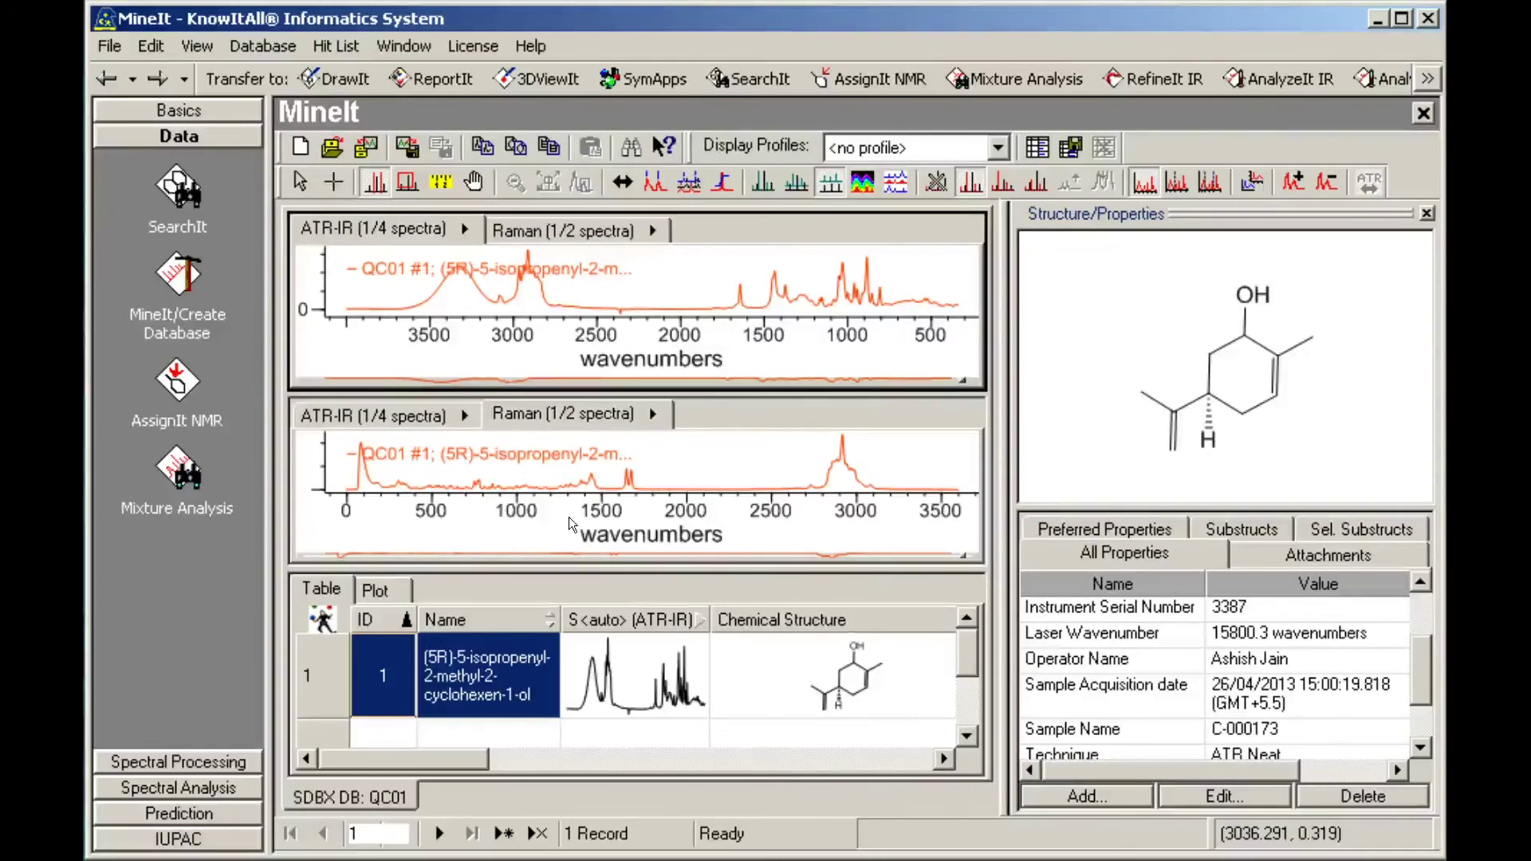
Define a user property field 'Sample Location' of type text
click(257, 46)
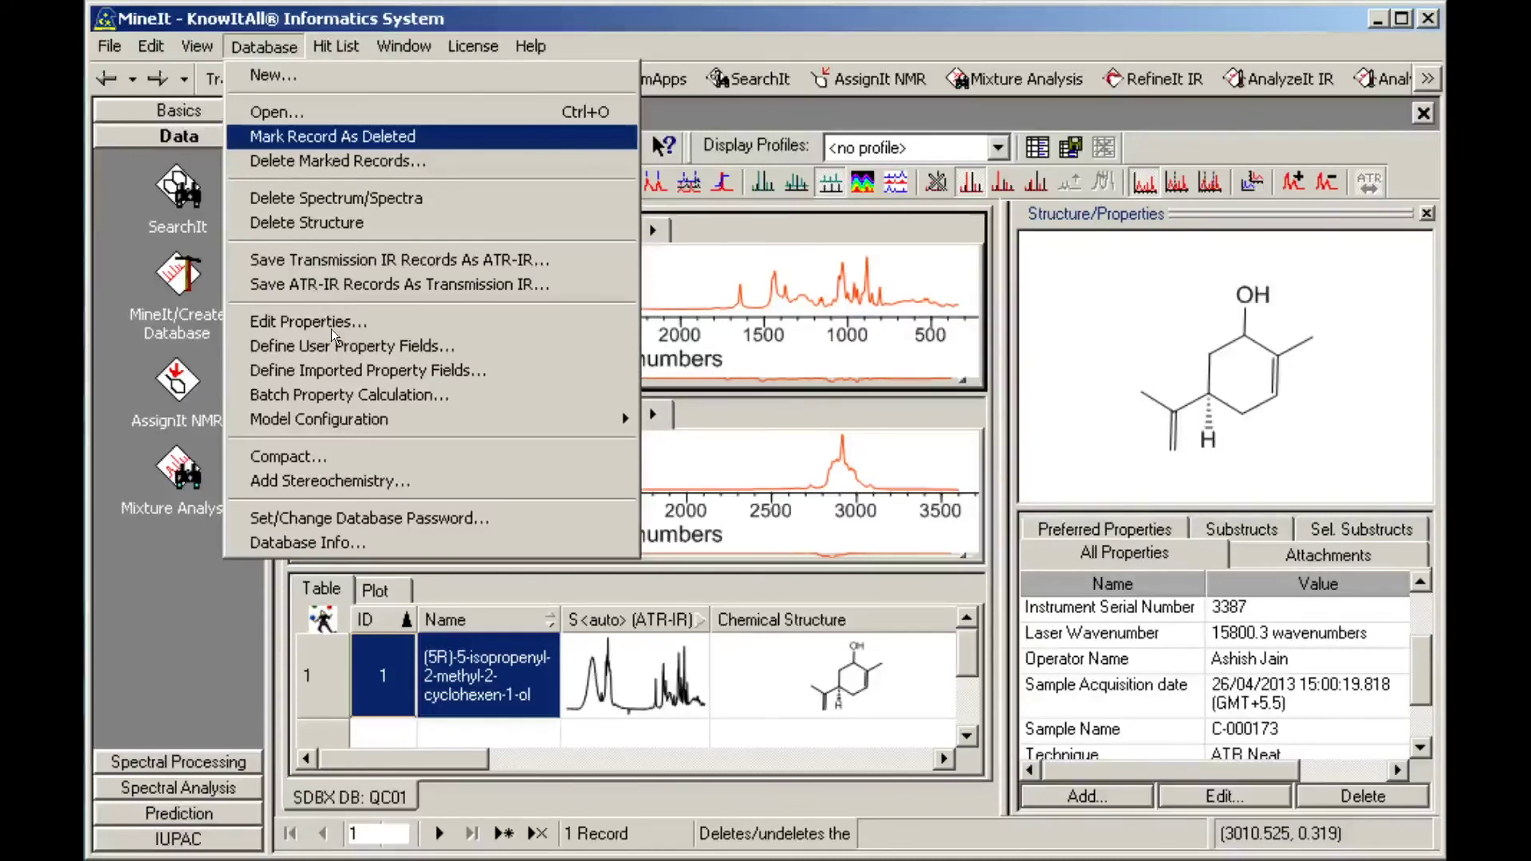
click(353, 350)
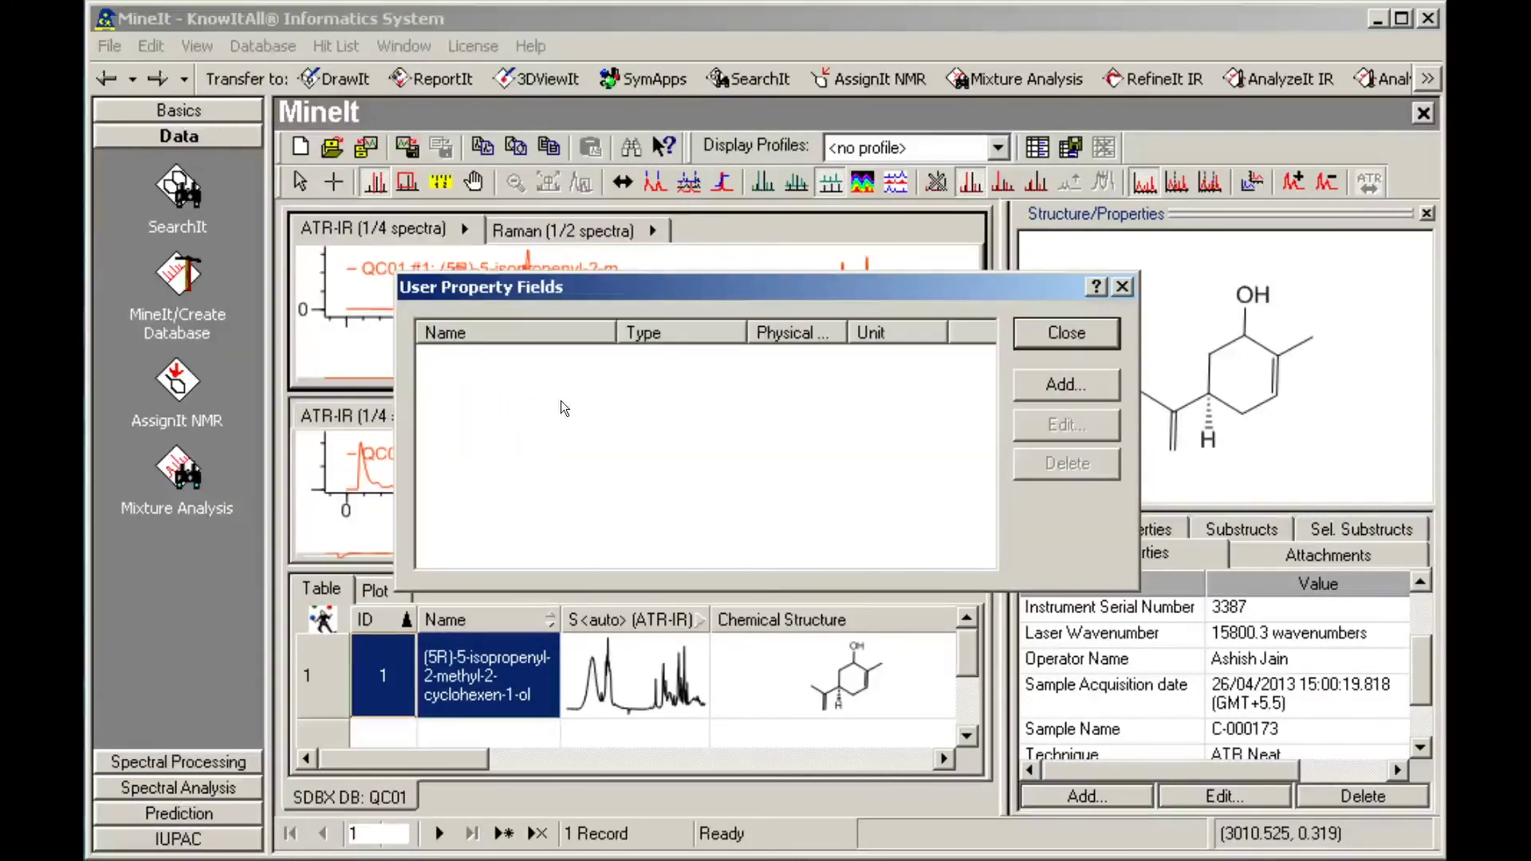
click(1046, 400)
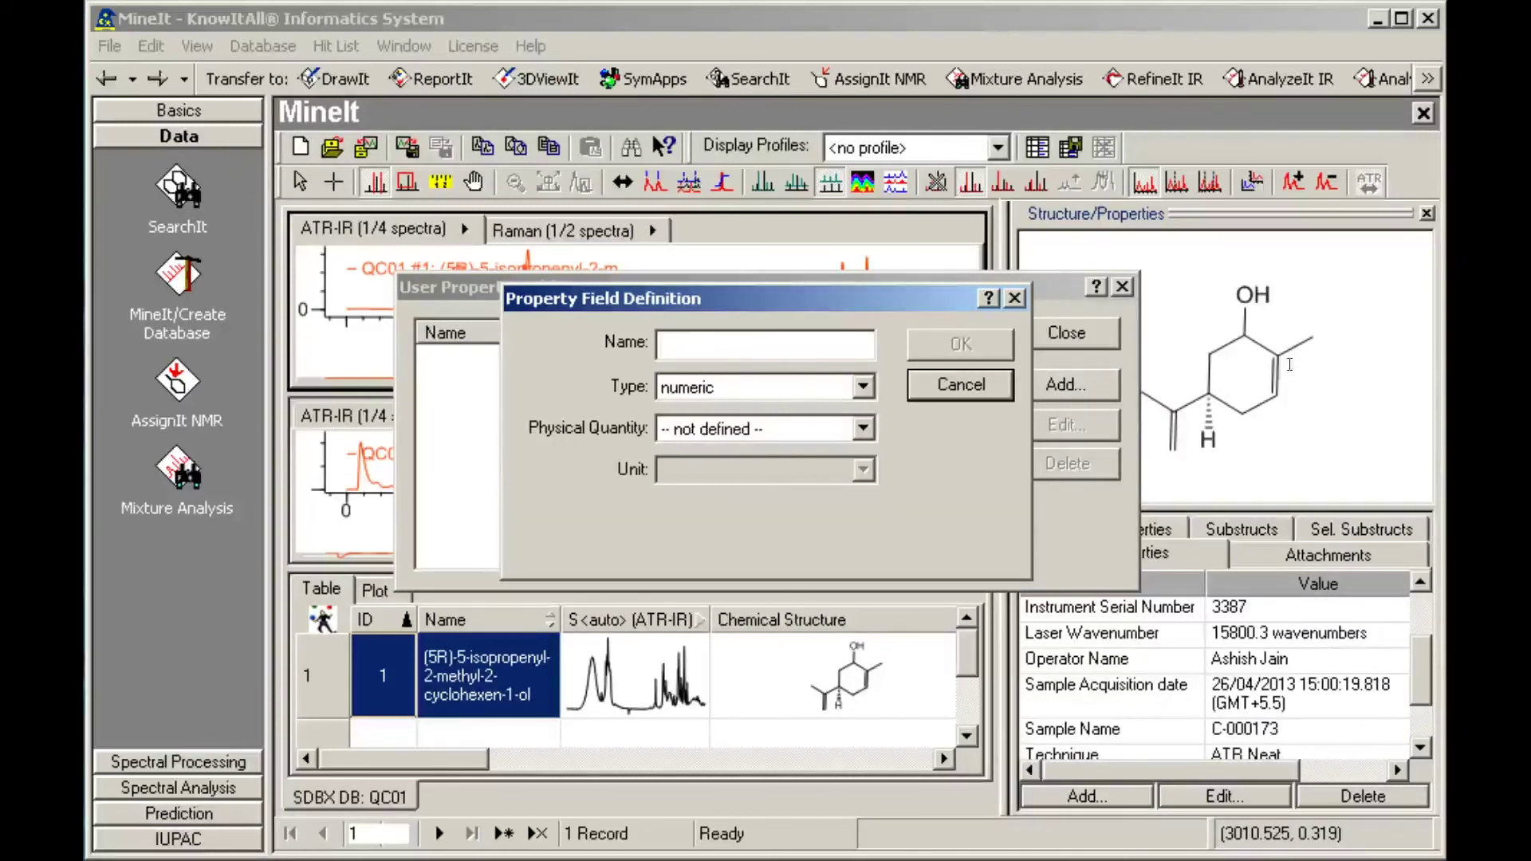
text(Sample Location)
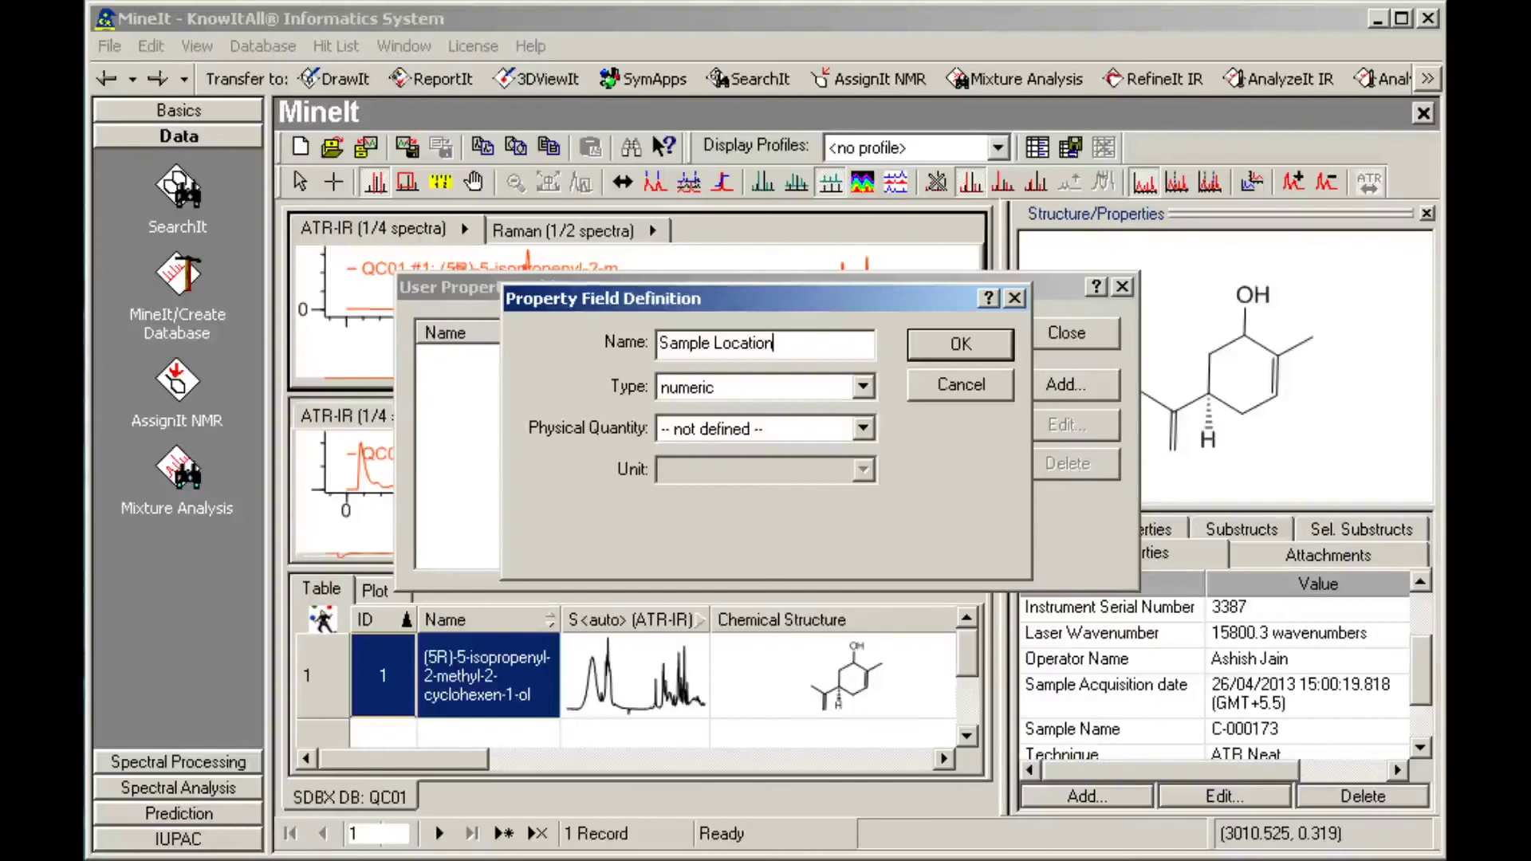
click(872, 391)
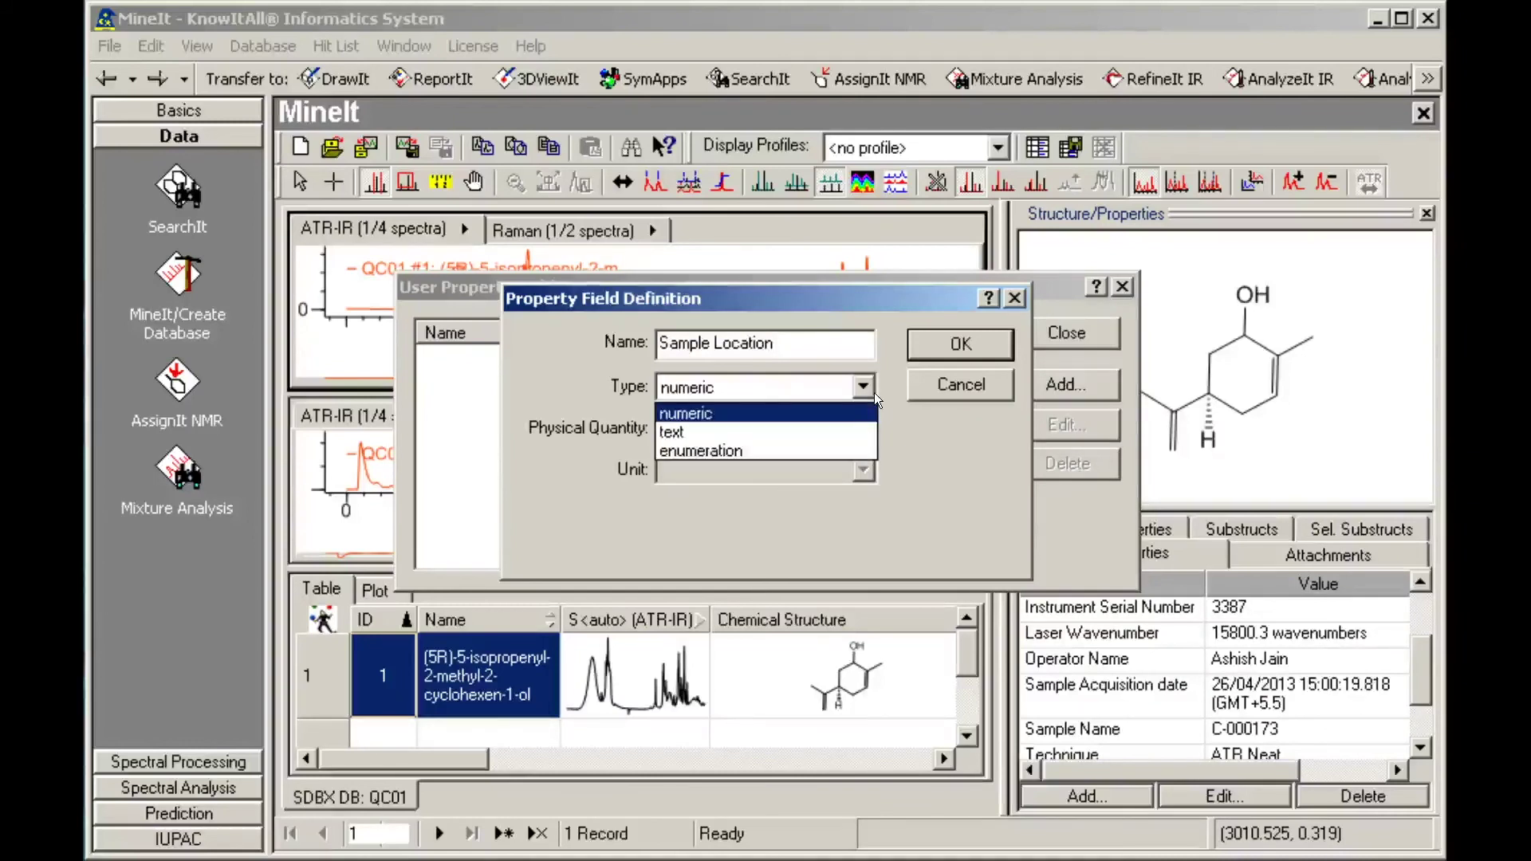
click(821, 437)
click(971, 350)
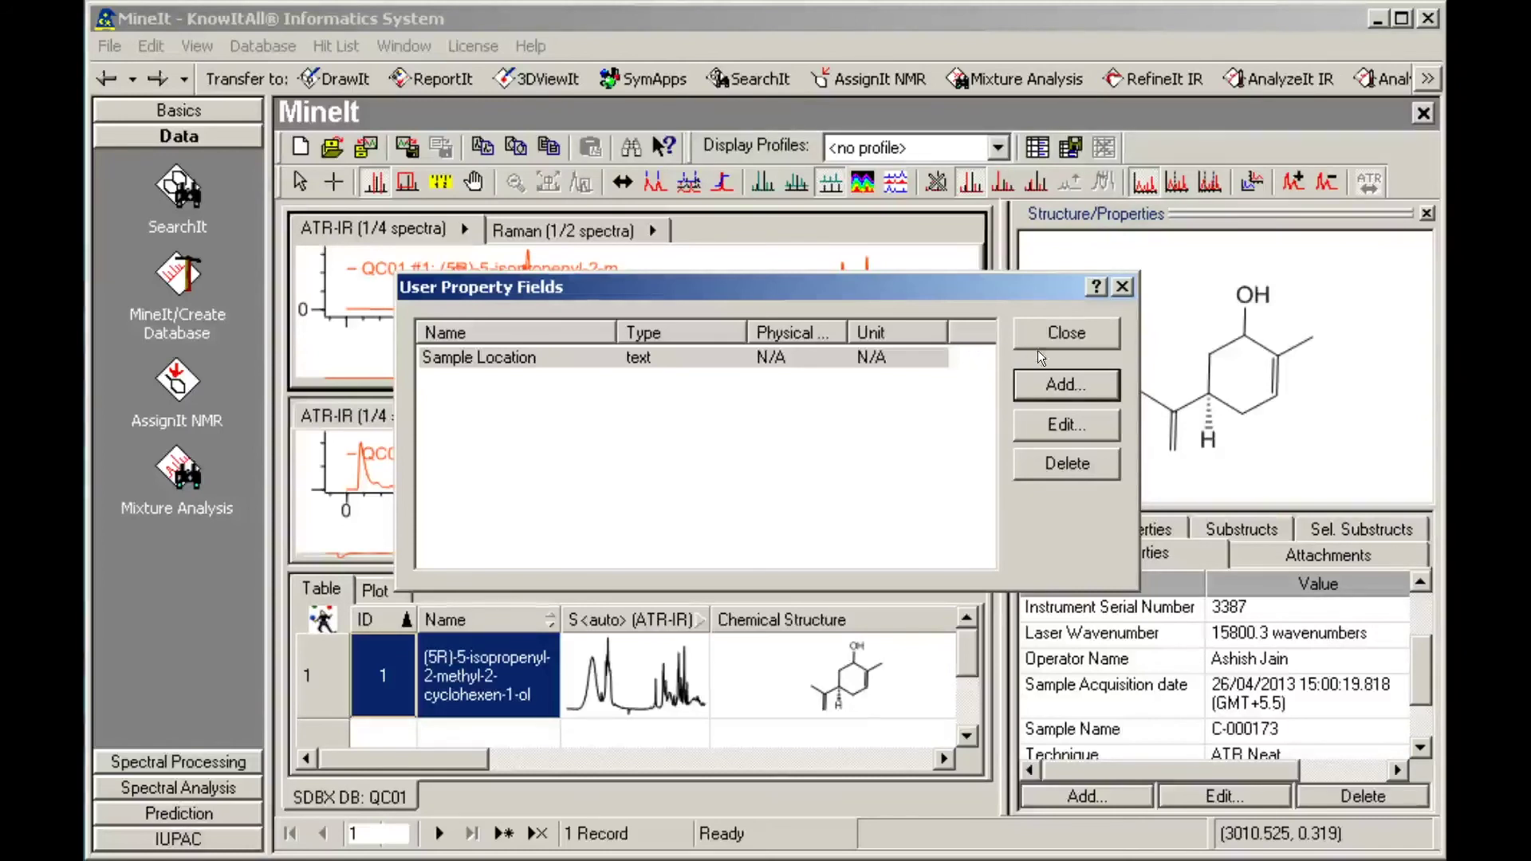
click(1099, 339)
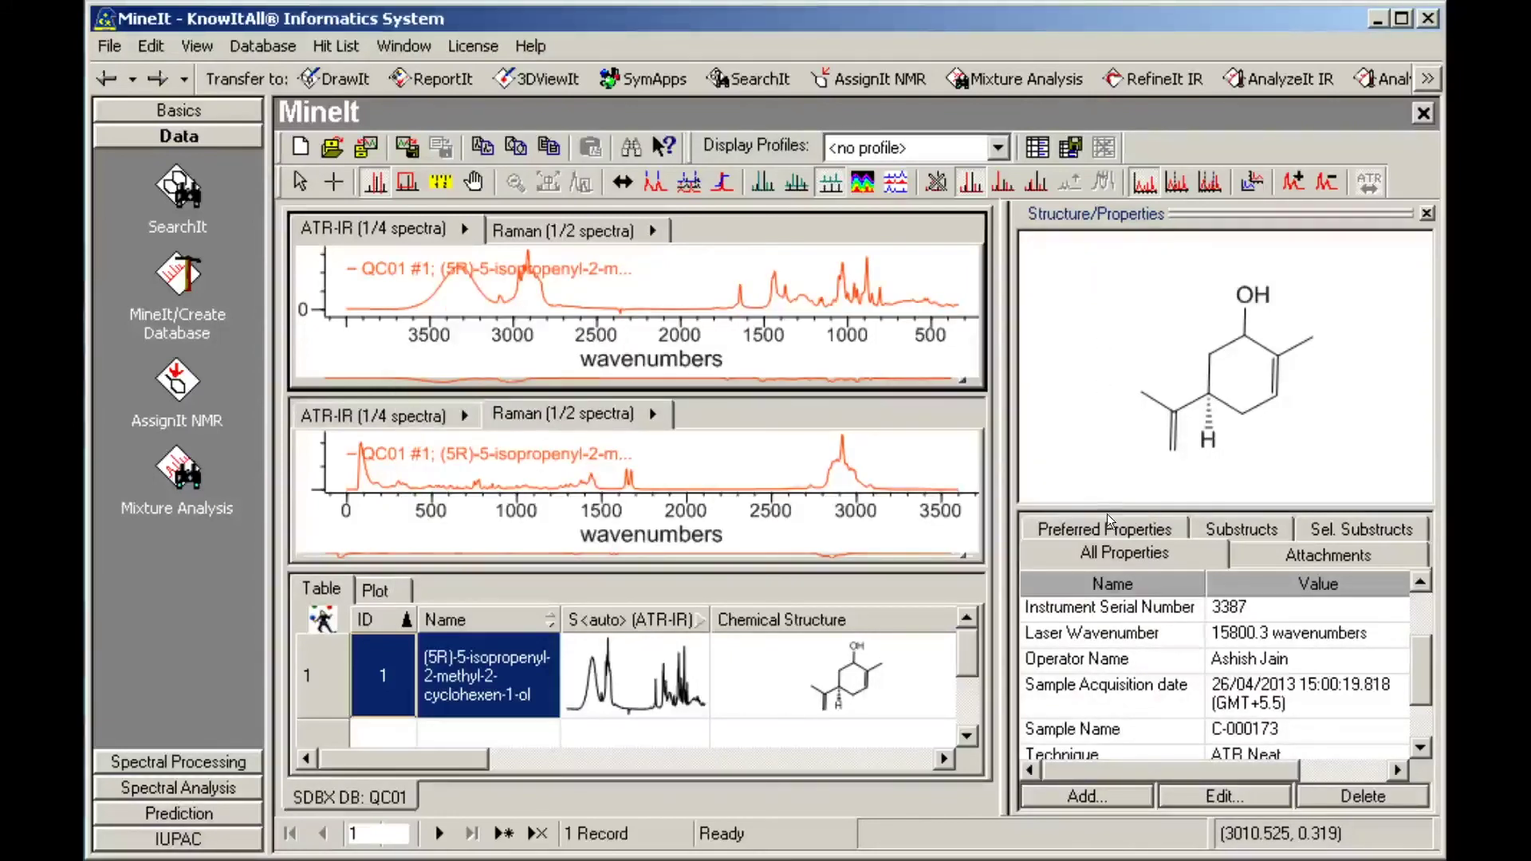
Add a Sample Location property 'Warehouse 10' to record C-000173, scoped to all spectra
click(1086, 798)
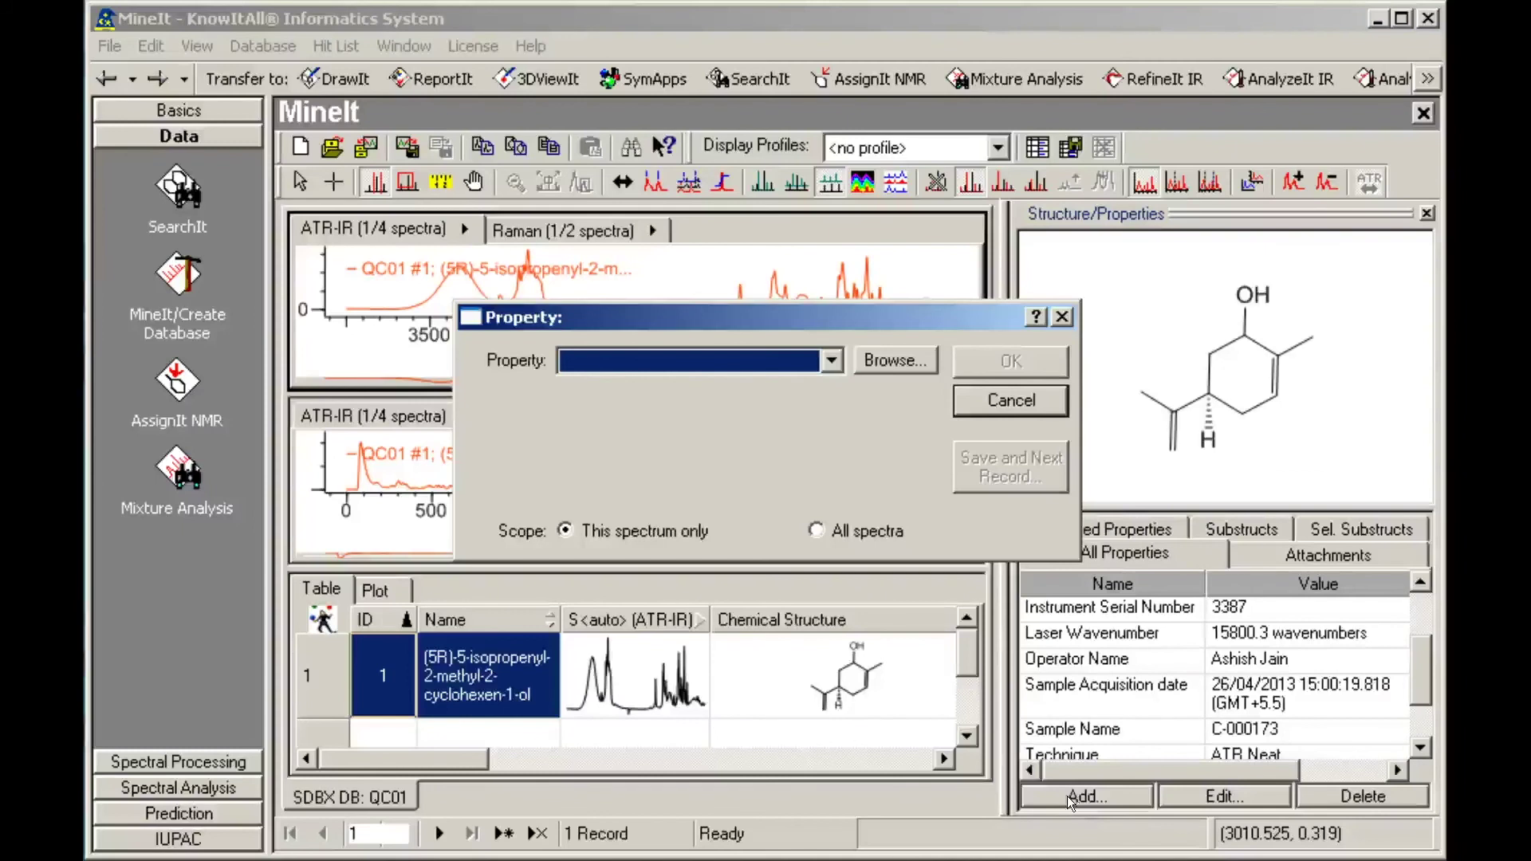
click(833, 363)
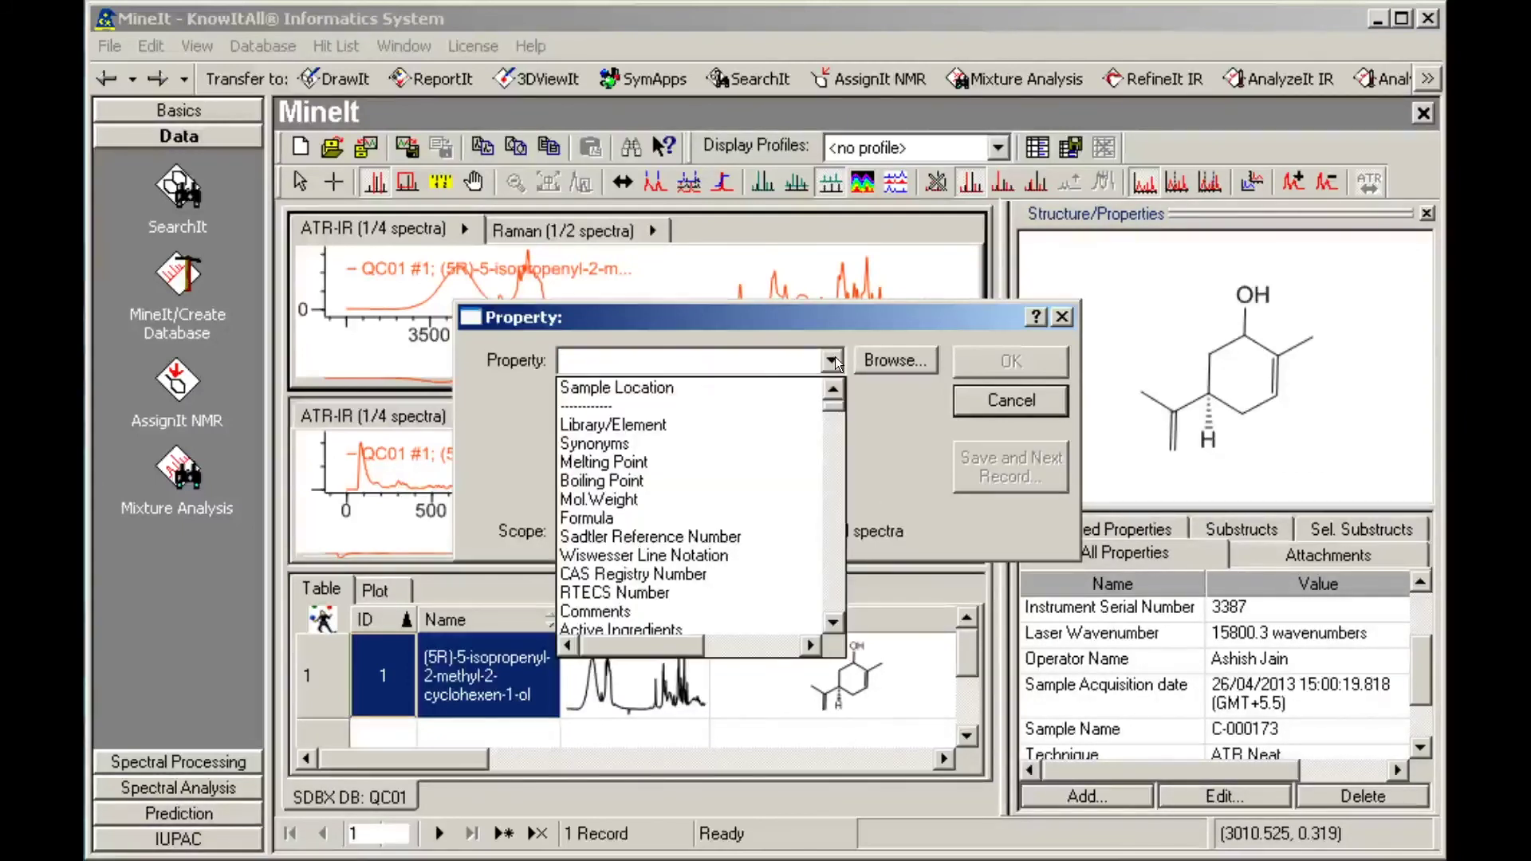
click(746, 398)
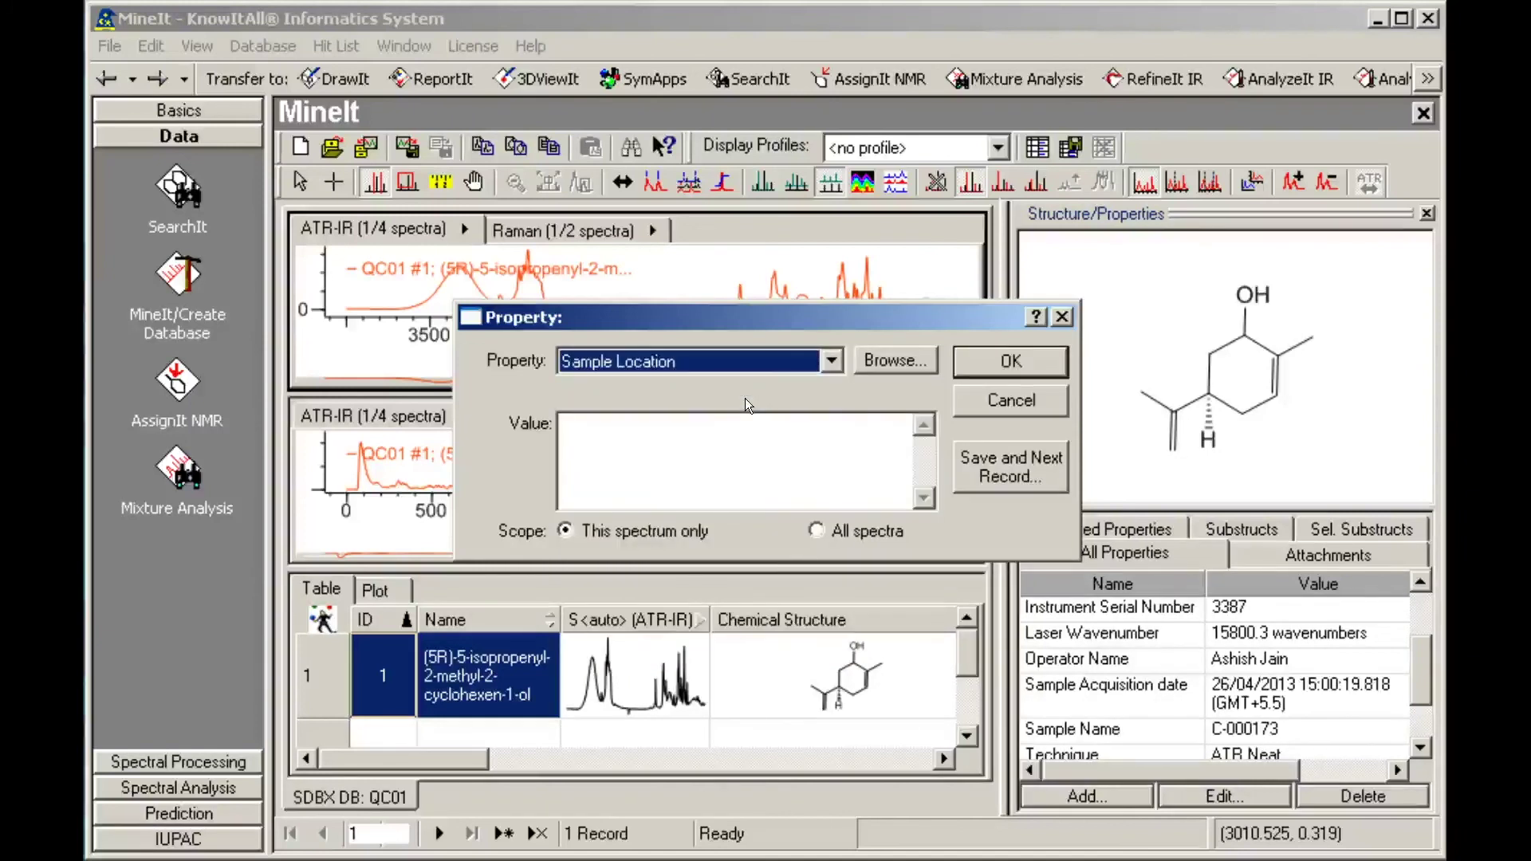
click(596, 449)
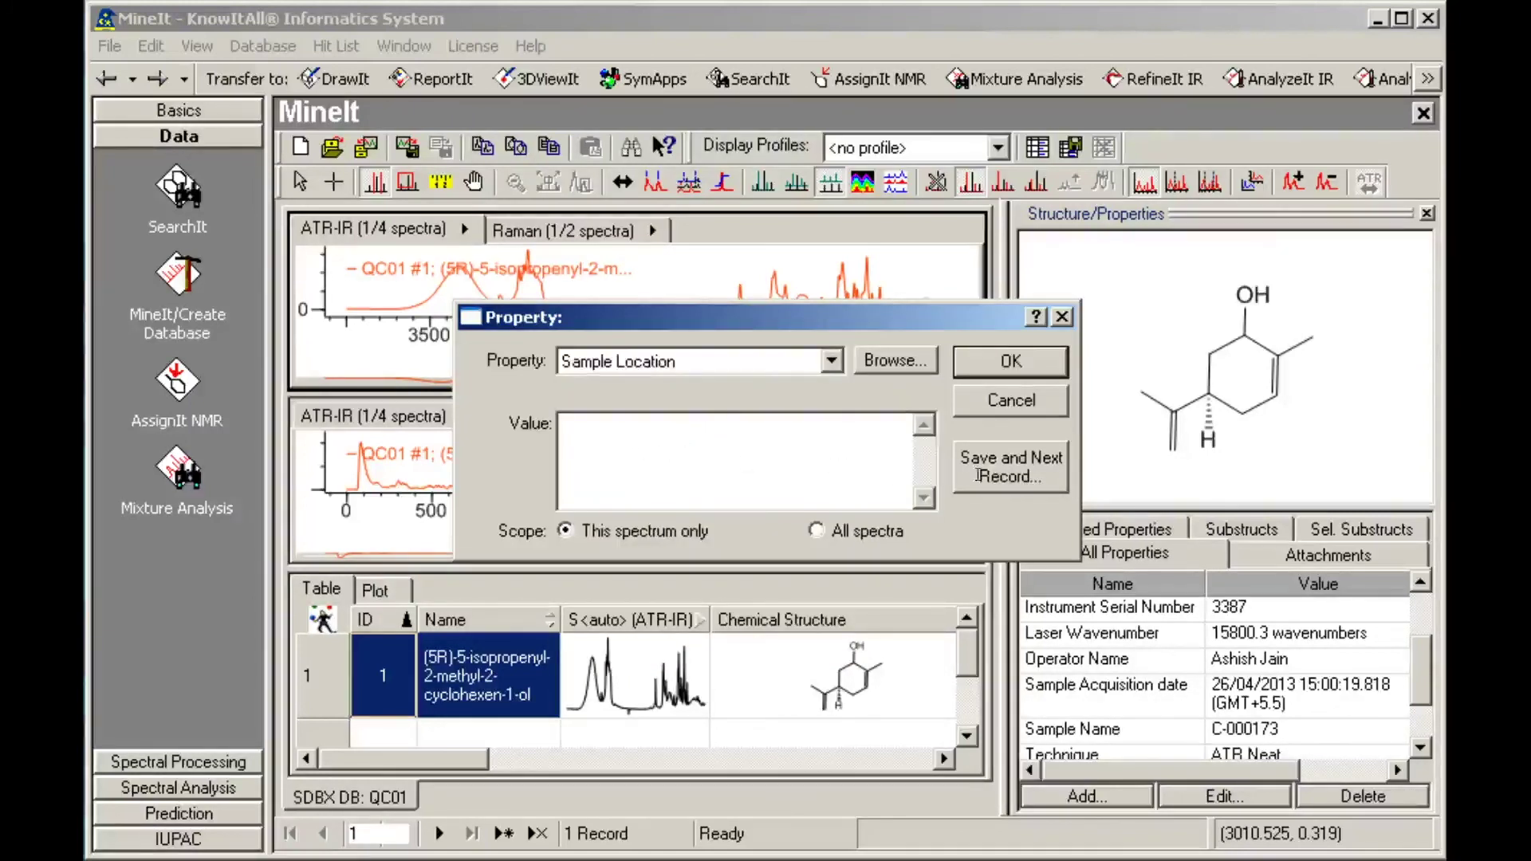
text(Warehouse 10)
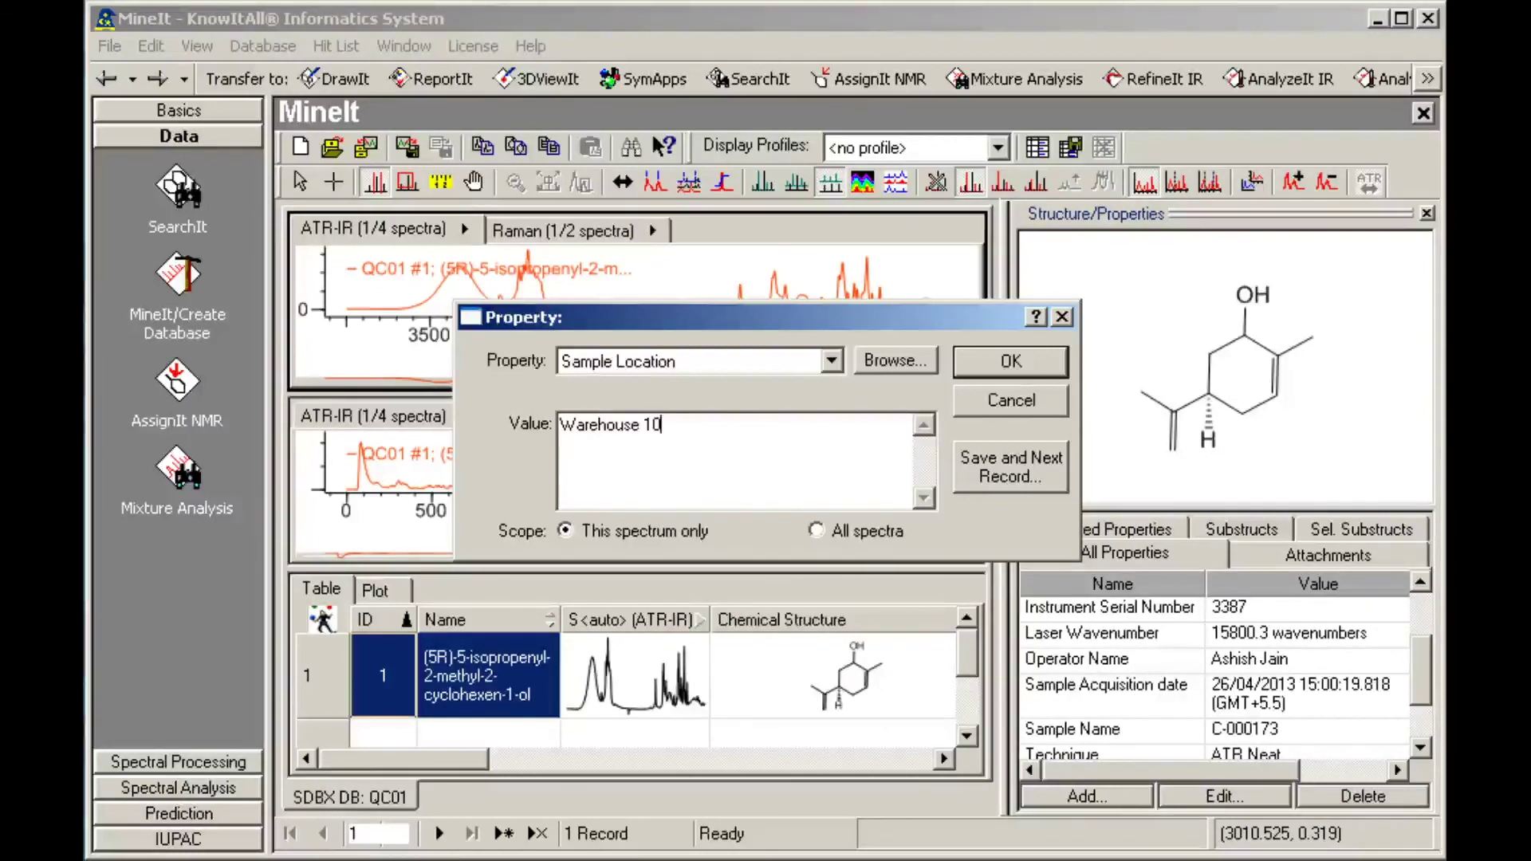
click(832, 534)
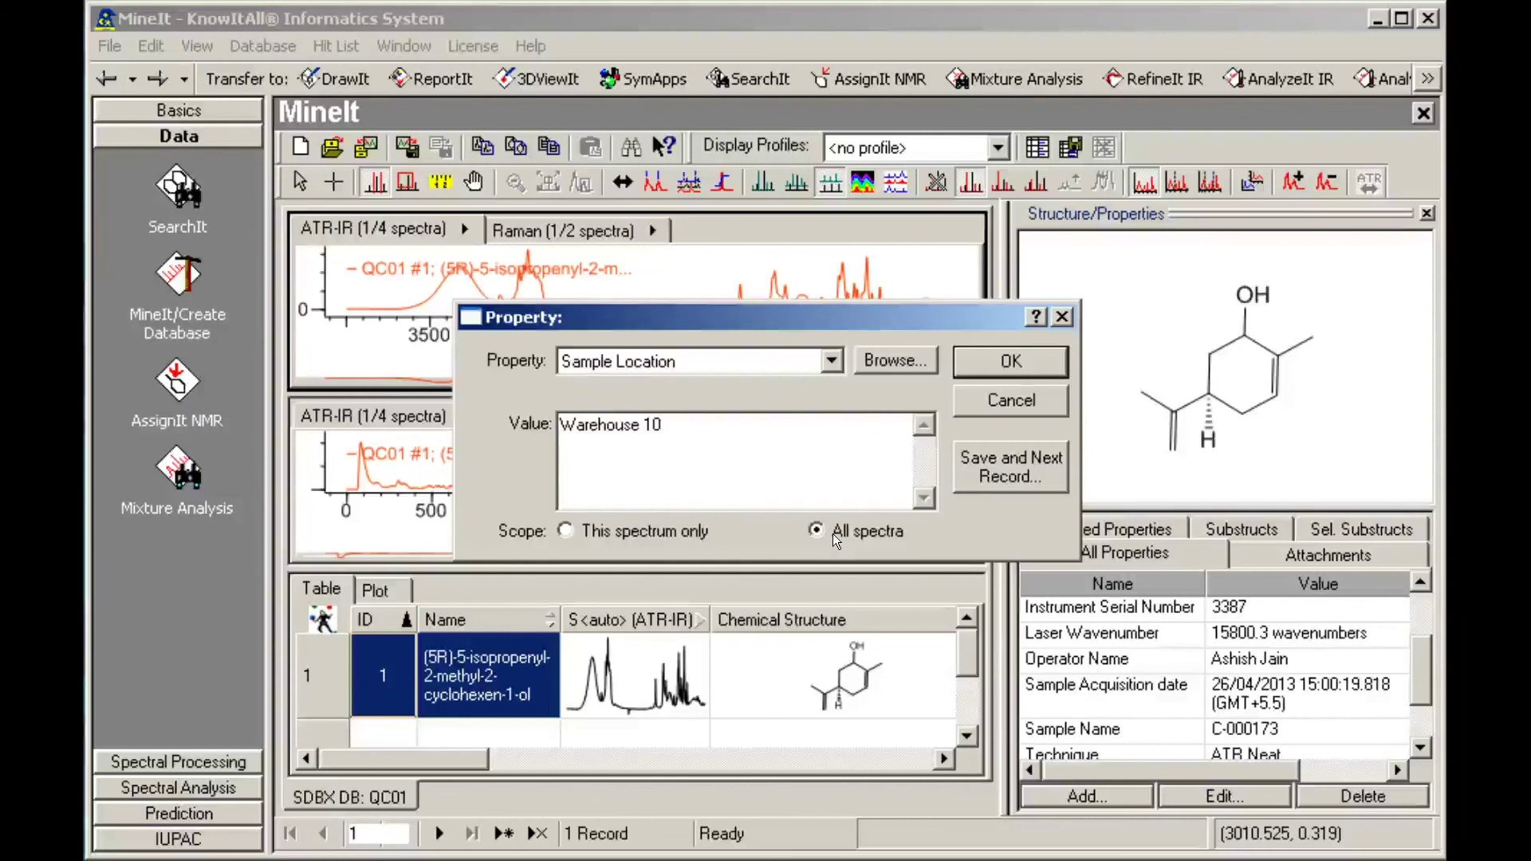
click(1028, 374)
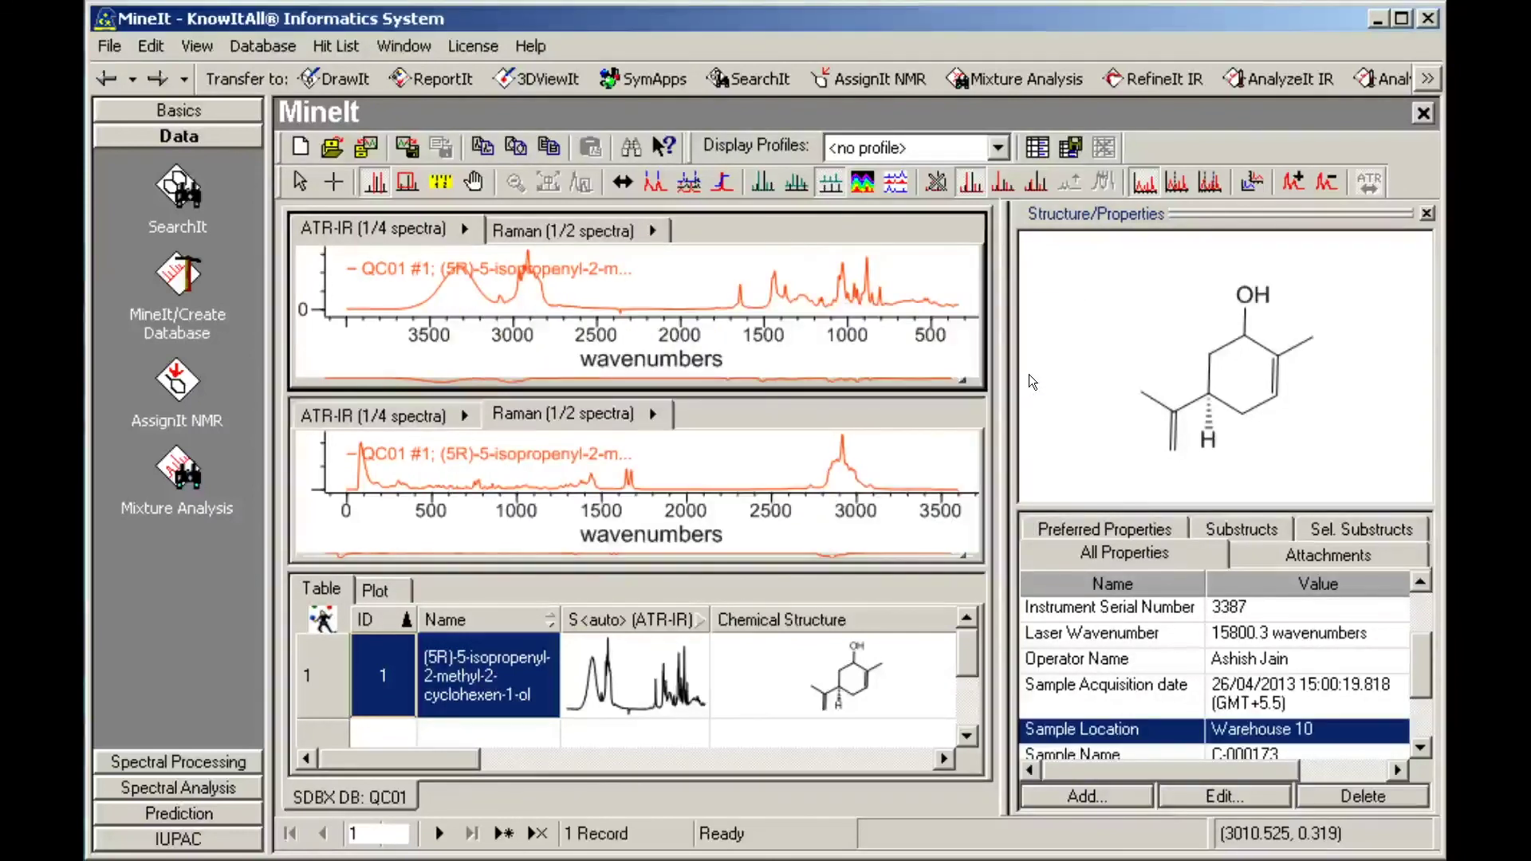